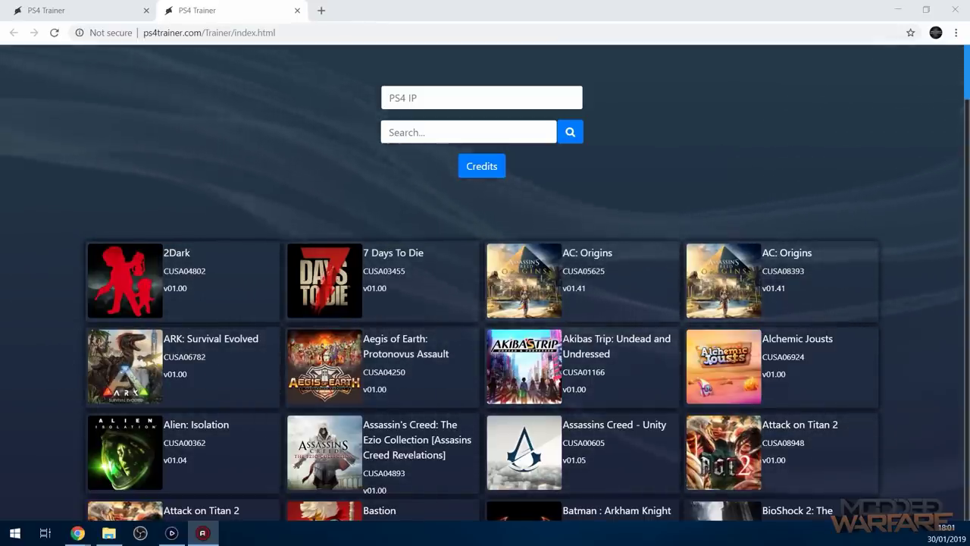
View the PS4 Trainer site's credits and close them.
left_click(483, 168)
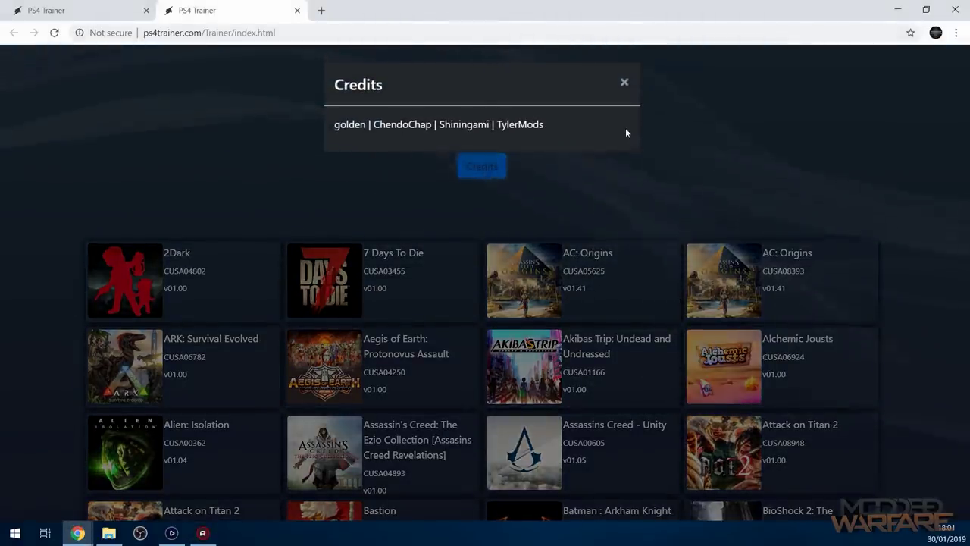
left_click(626, 81)
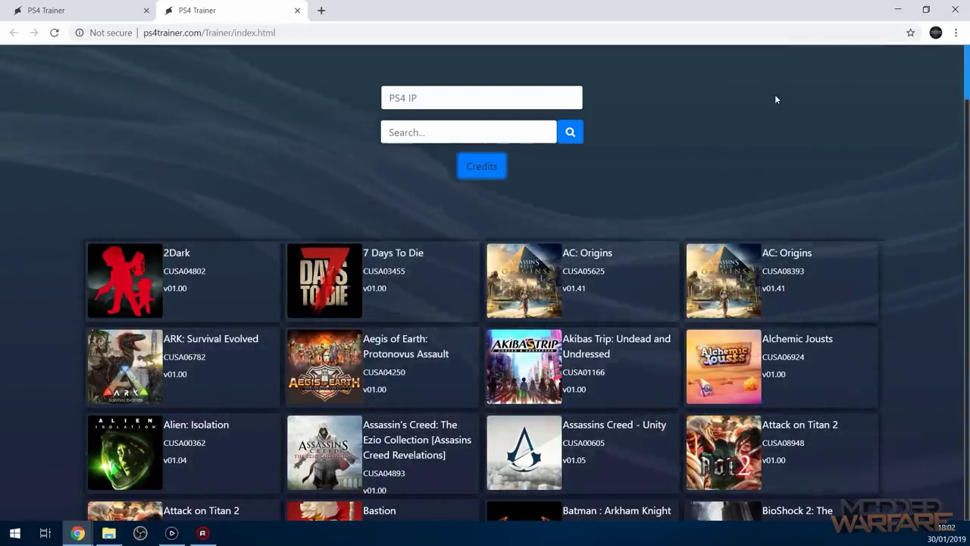
Browse the list of supported games on the PS4 Trainer page, checking their title IDs and versions.
scroll(773, 98, "down", 4)
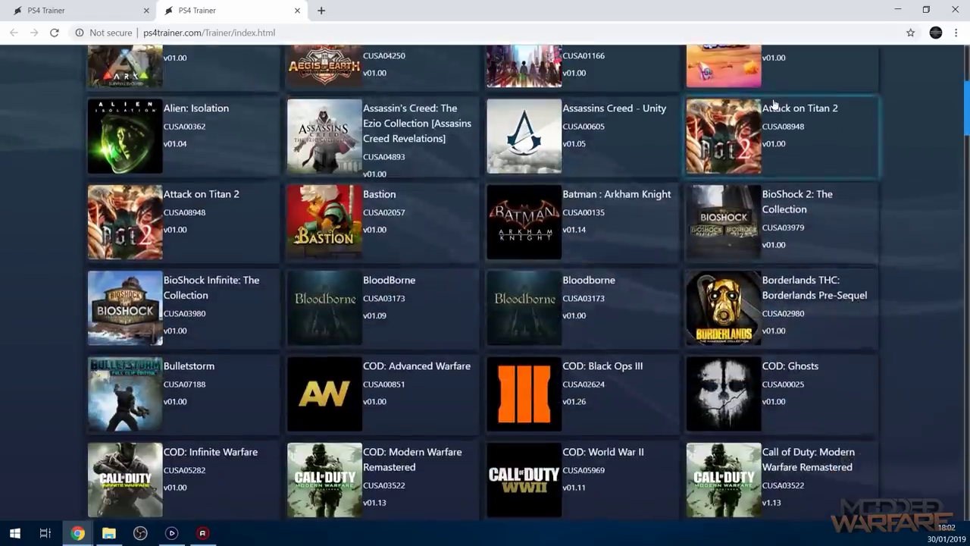
scroll(773, 104, "down", 6)
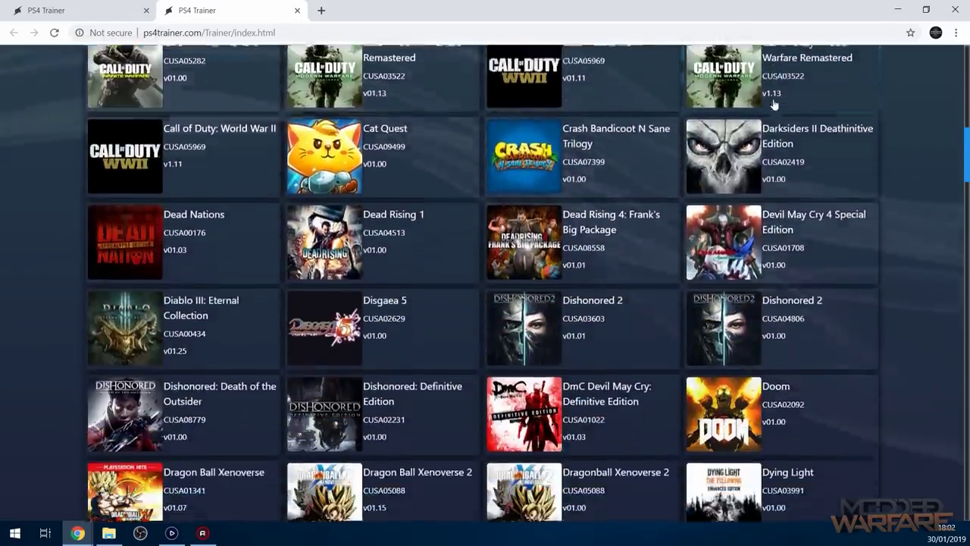
scroll(774, 103, "up", 10)
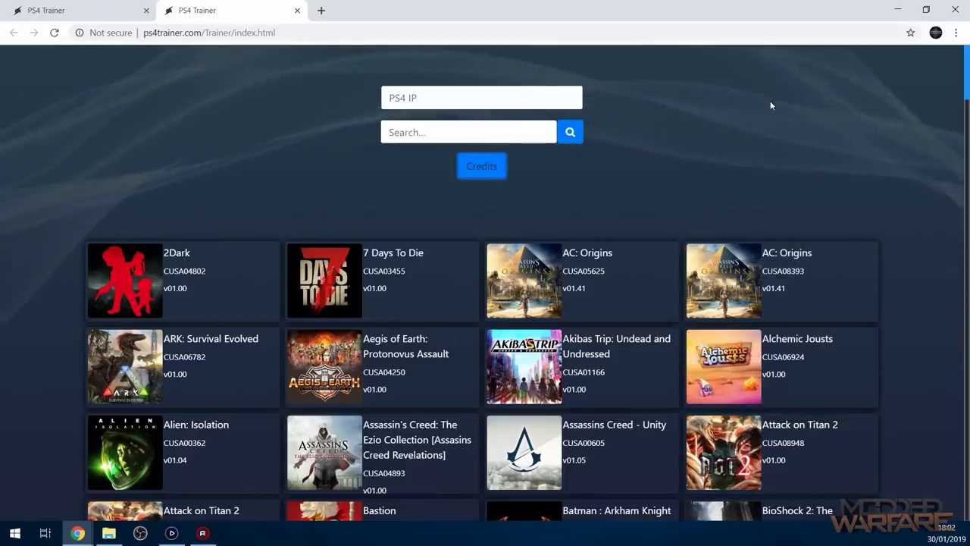
scroll(766, 114, "down", 4)
scroll(614, 273, "up", 4)
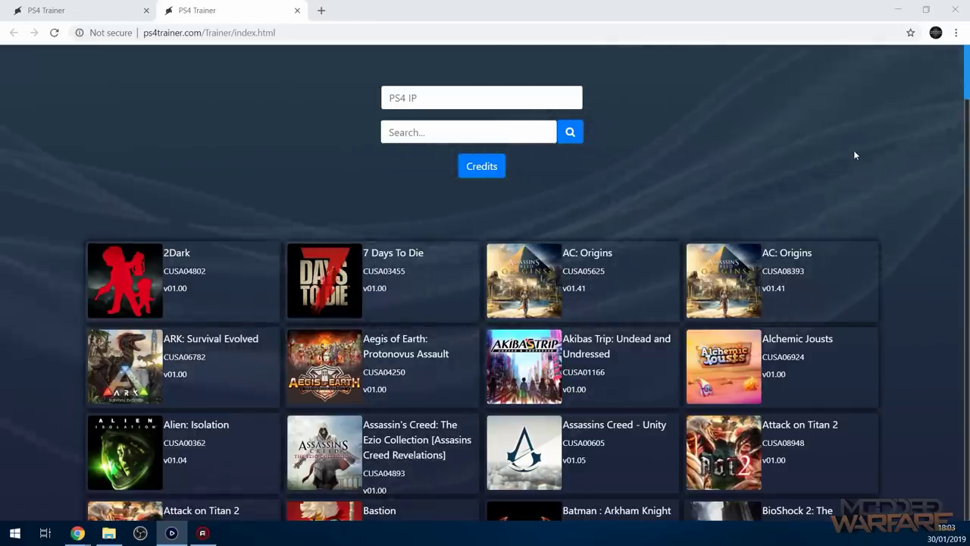
scroll(522, 321, "down", 10)
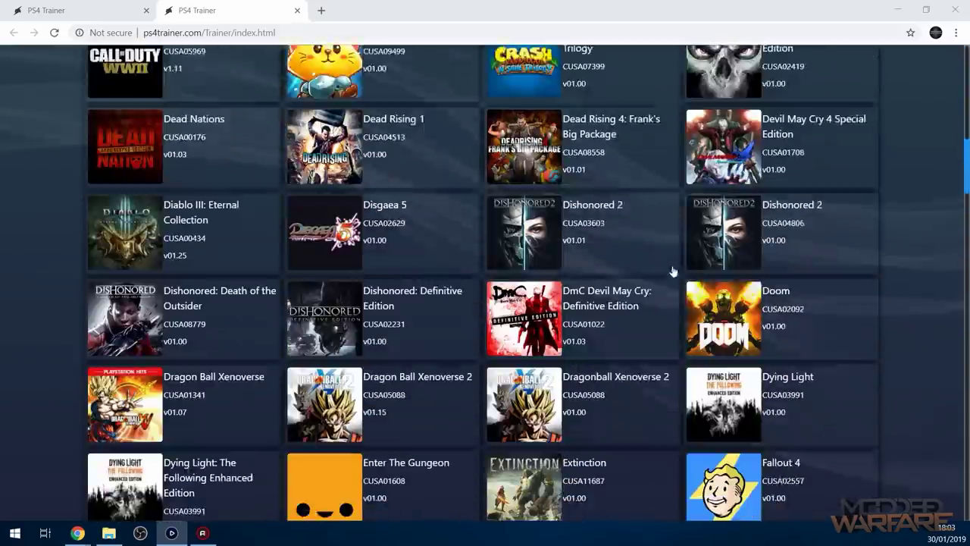
scroll(673, 270, "down", 10)
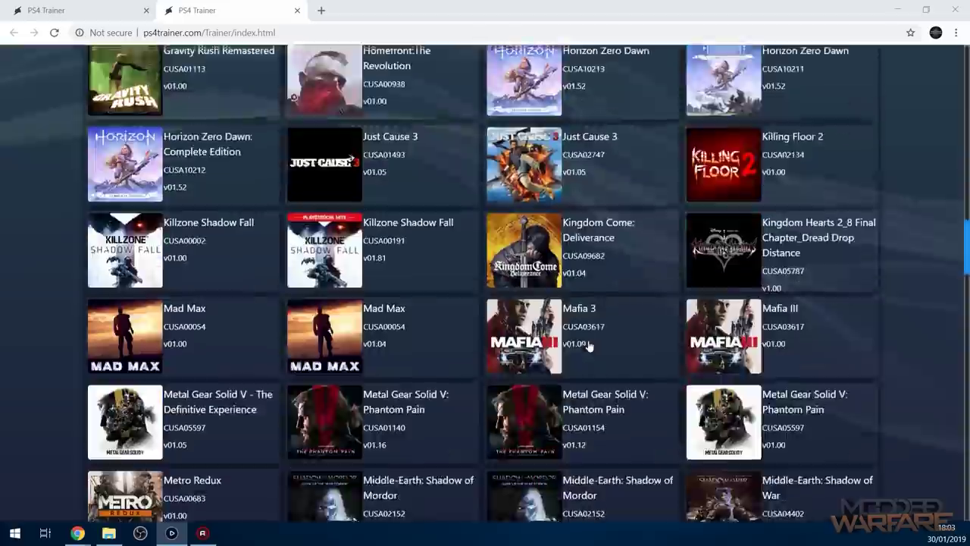
scroll(590, 346, "down", 3)
View the cheat options in the Killing Floor 2 trainer and close it.
scroll(758, 265, "up", 4)
left_click(788, 235)
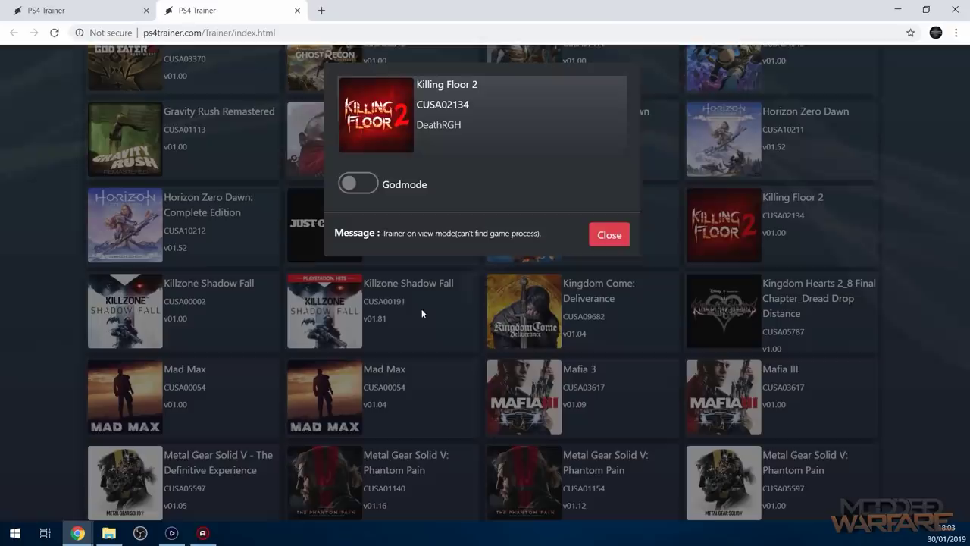
left_click(609, 238)
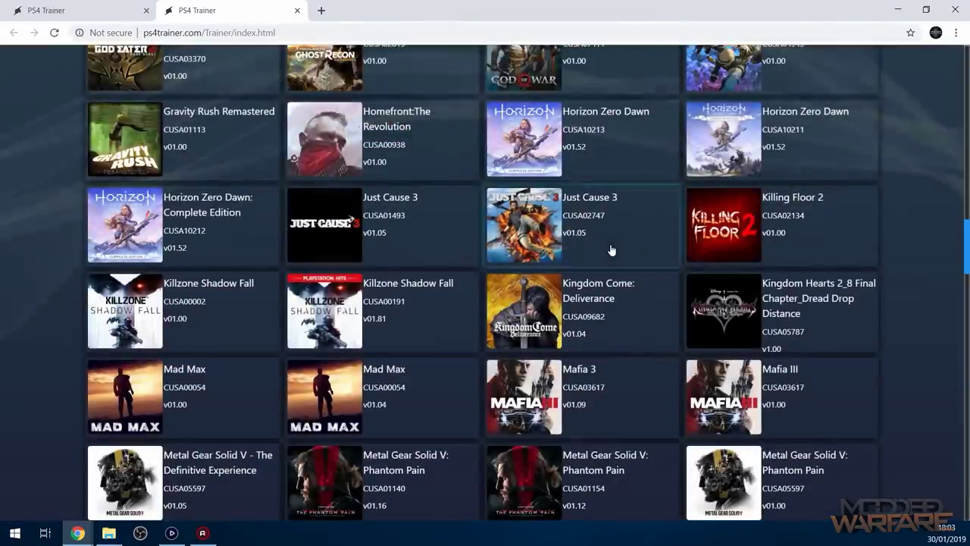
Look through the cheat options in the Devil May Cry 4 Special Edition trainer and close it.
scroll(652, 303, "up", 4)
scroll(629, 341, "up", 6)
scroll(692, 362, "up", 1)
left_click(829, 268)
scroll(493, 250, "down", 4)
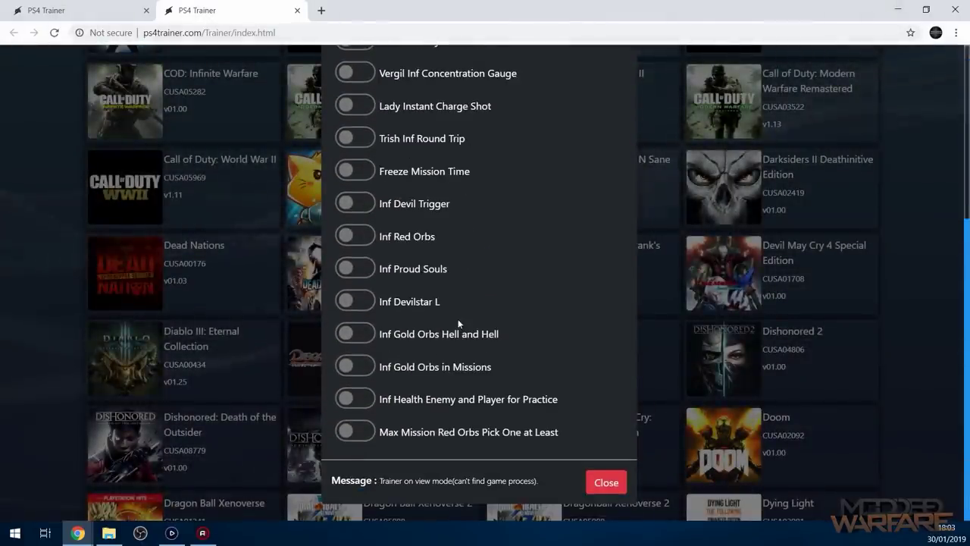
scroll(459, 318, "up", 4)
left_click(852, 301)
View the cheat options in the Crash Bandicoot N Sane Trilogy trainer, close it and return to the start of the game list.
scroll(682, 311, "up", 2)
left_click(559, 321)
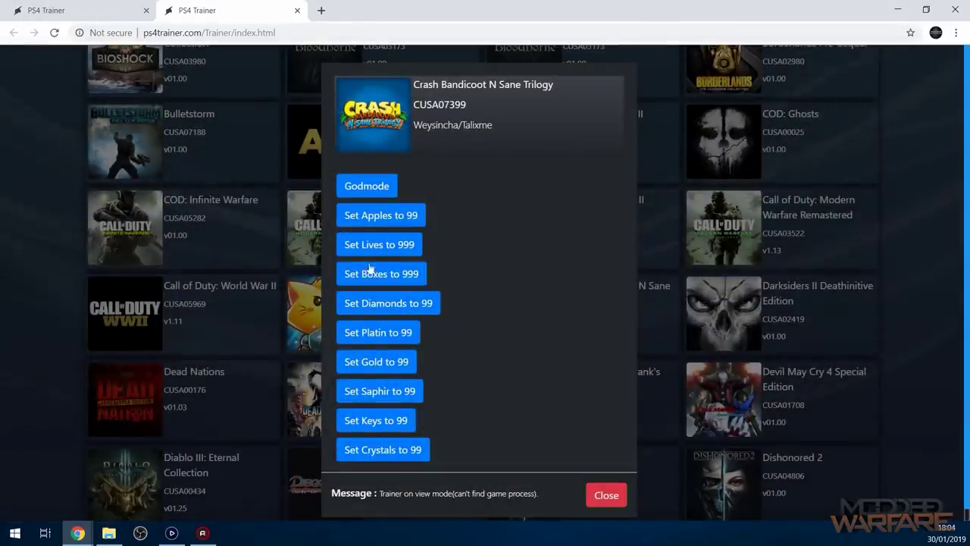
left_click(923, 278)
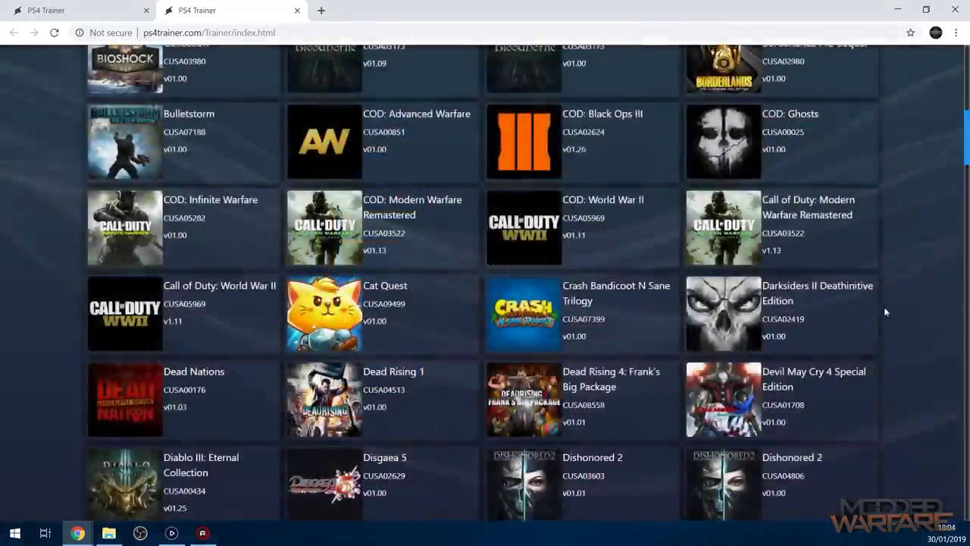
scroll(879, 319, "down", 6)
scroll(806, 368, "down", 2)
scroll(789, 375, "up", 15)
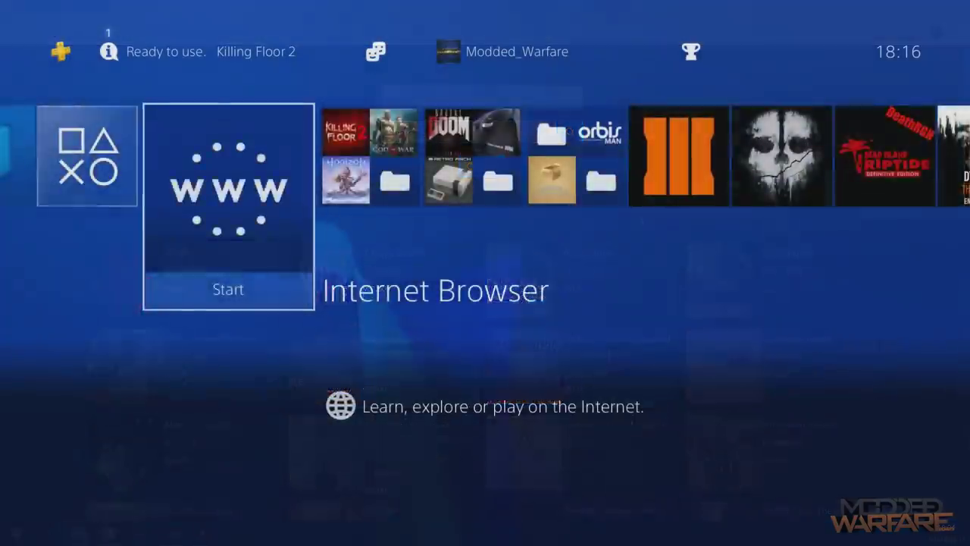
Switch to the PS4, start its Internet Browser and load ps4trainer.com.
key("Right")
key("Left")
key("Left")
key("Right")
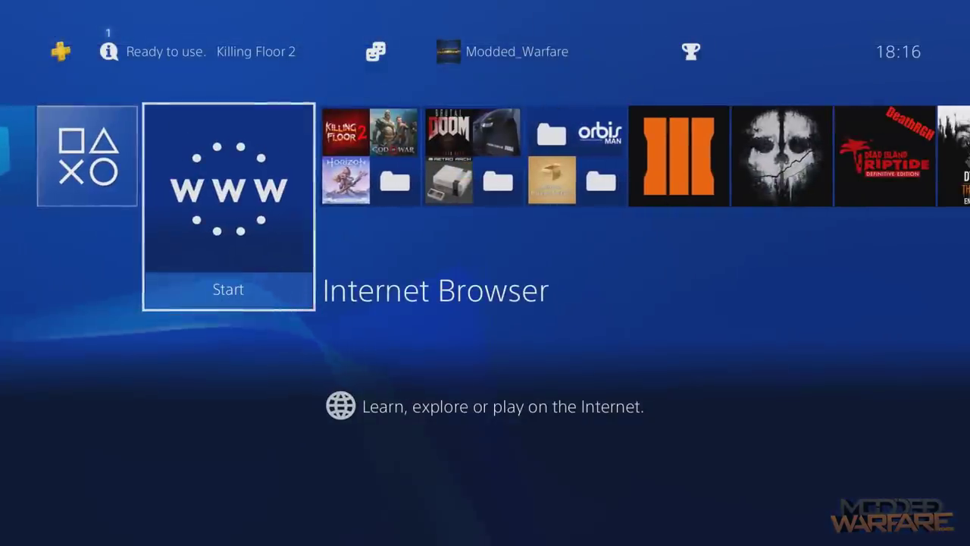
key("Return")
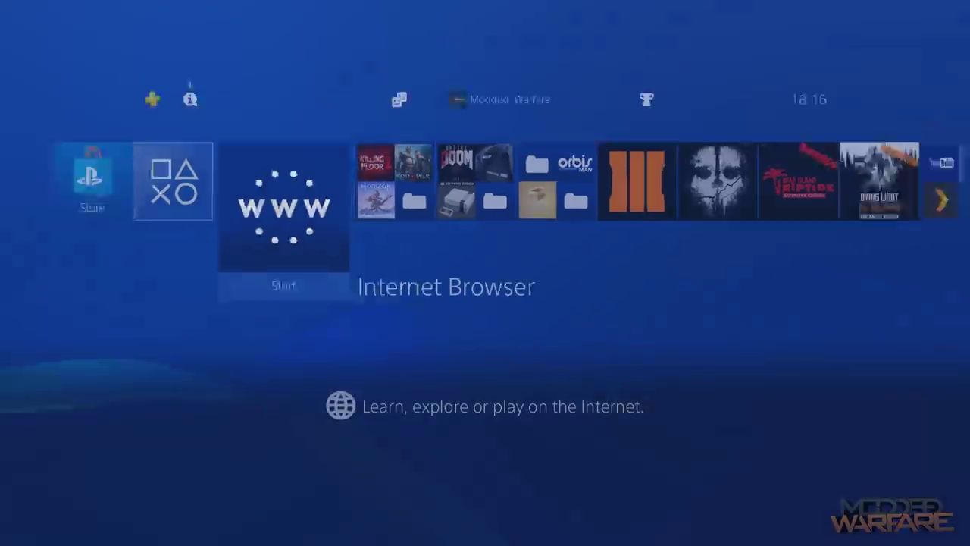
key("Up")
key("Down")
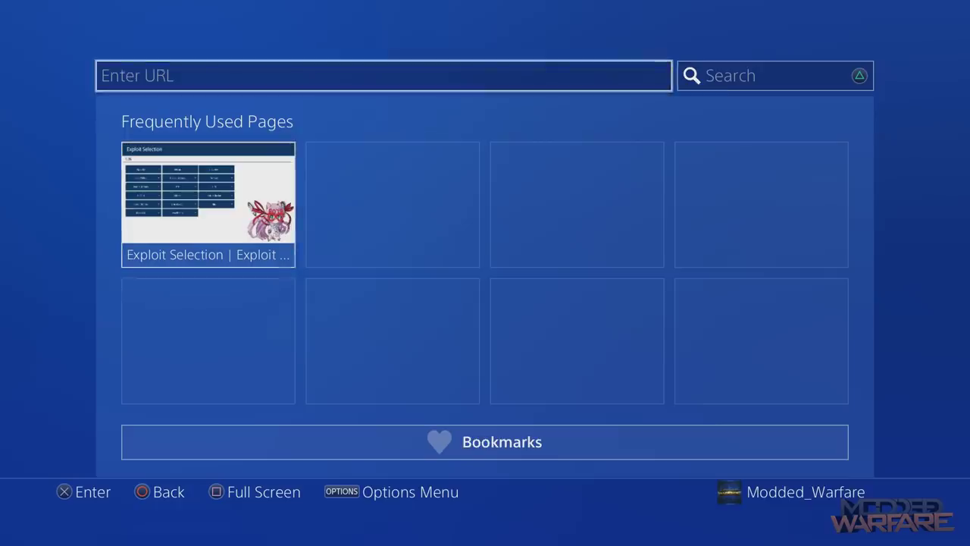
key("Return")
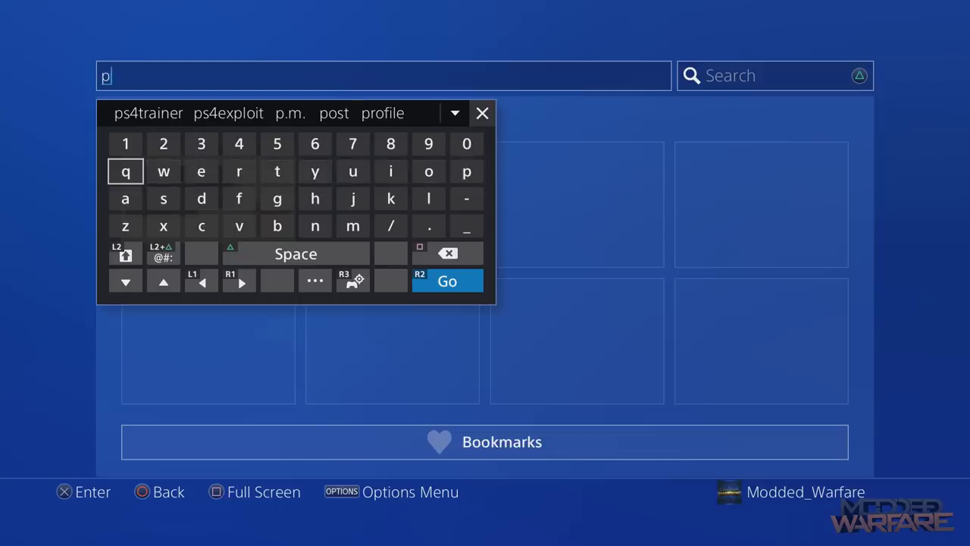
key("Return")
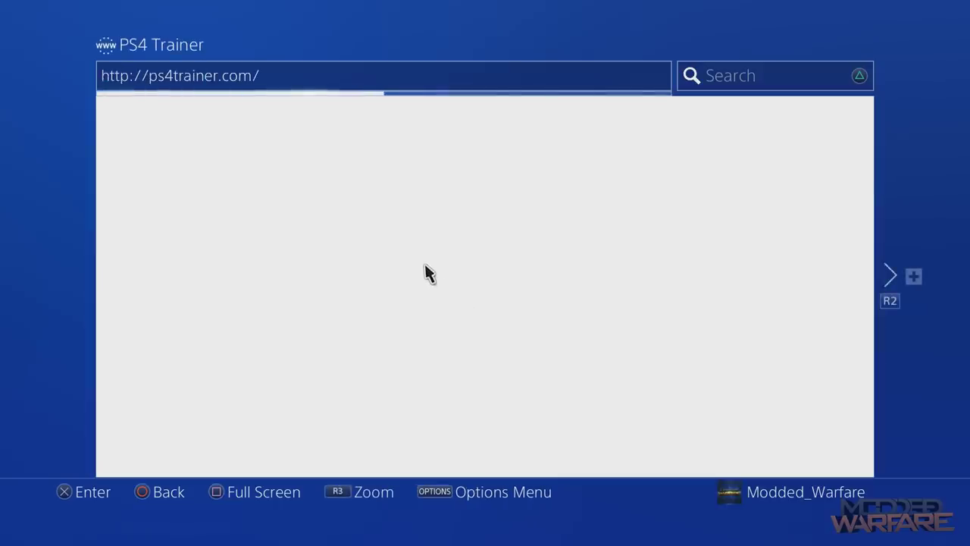
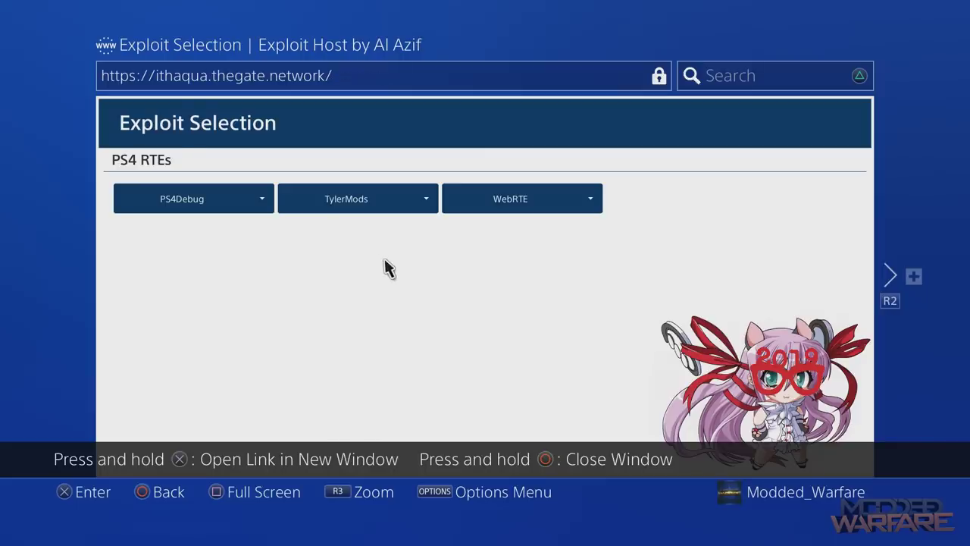
View the exploits in the 5.05 category of the exploit host and return to the category list.
key("BackSpace")
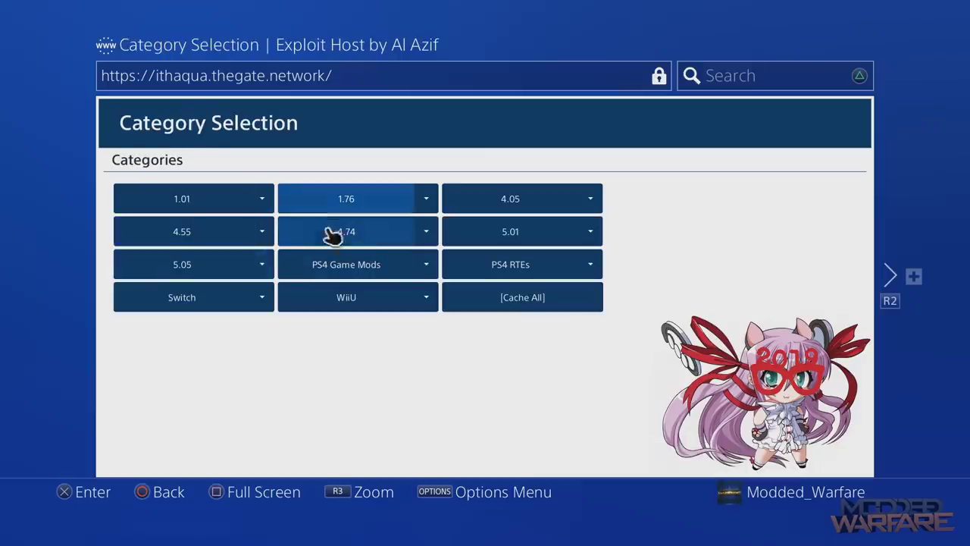
left_click(199, 274)
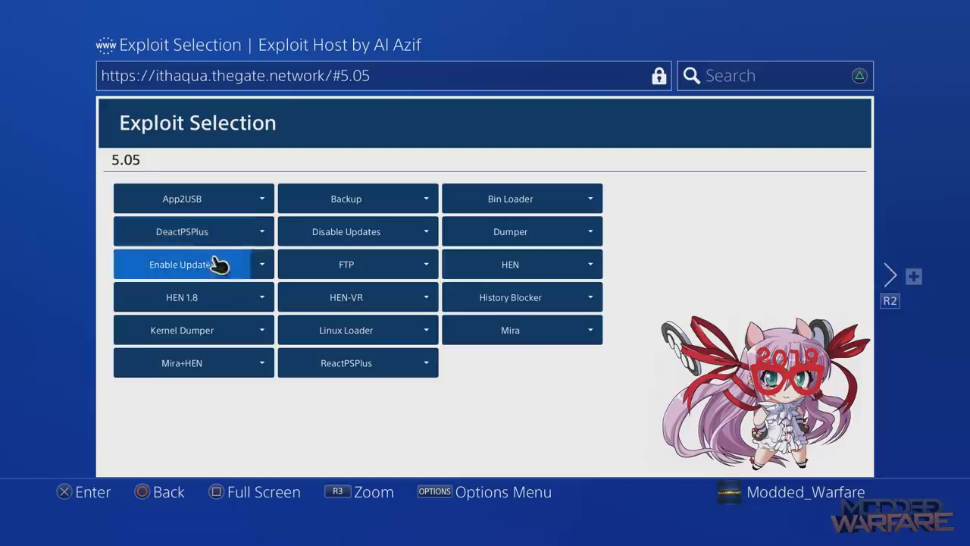
key("BackSpace")
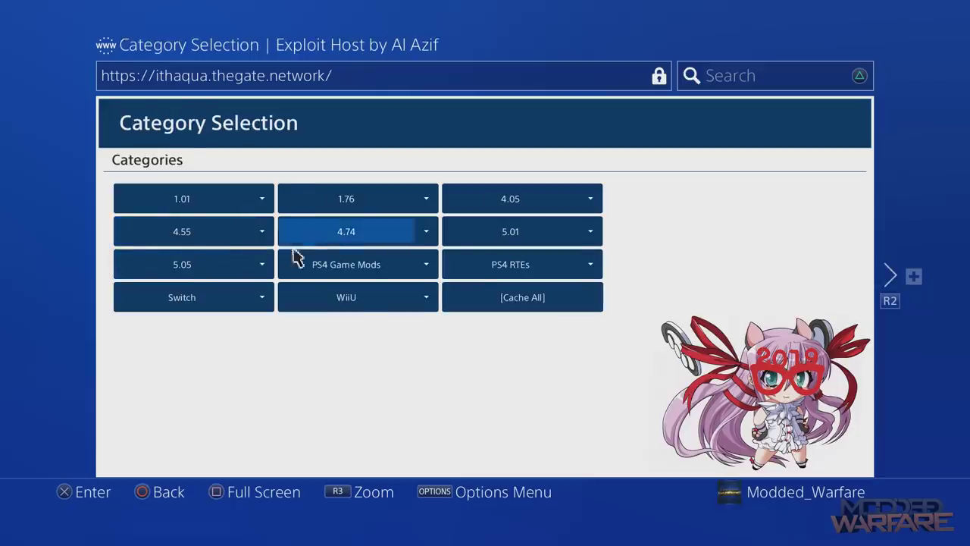
Run the WebRTE payload from the PS4 RTEs category and return to the PS4 home screen.
left_click(513, 272)
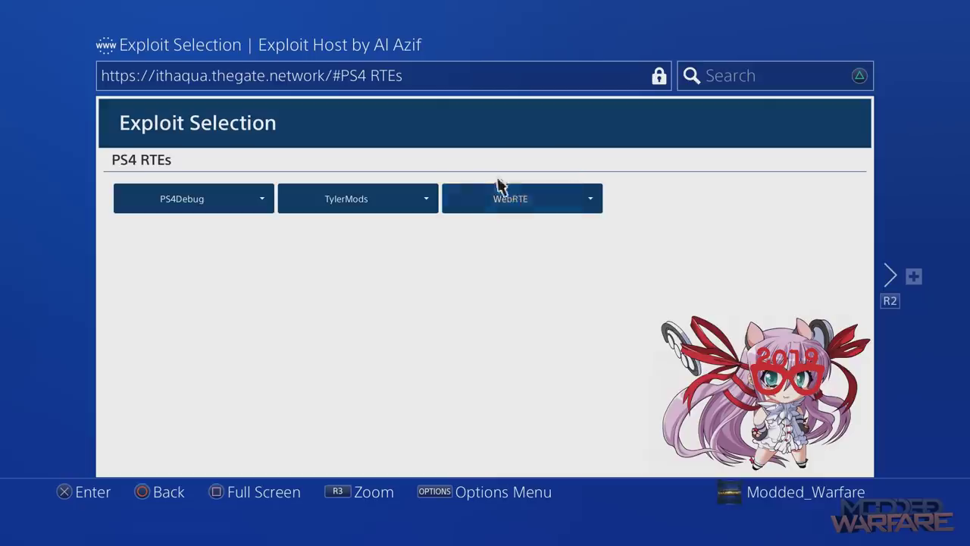
left_click(512, 200)
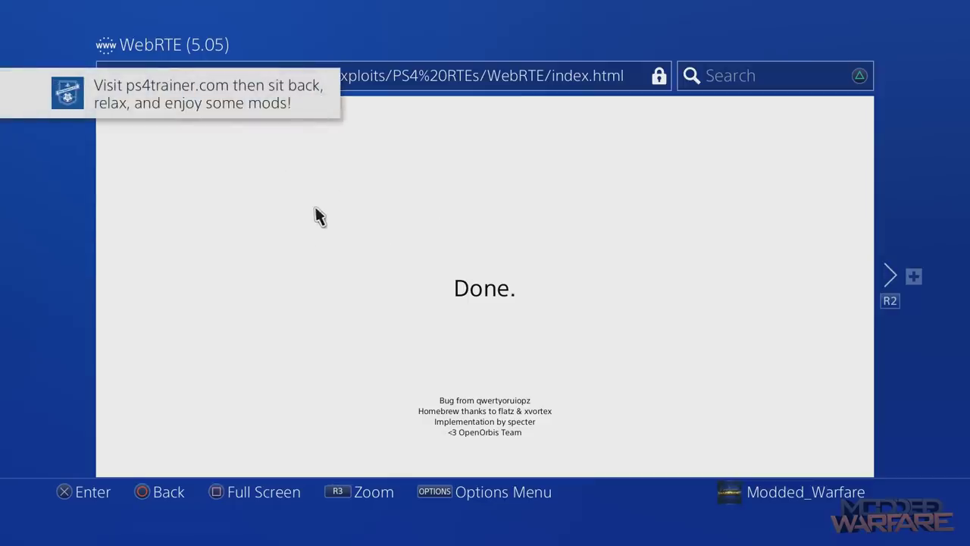
key("super")
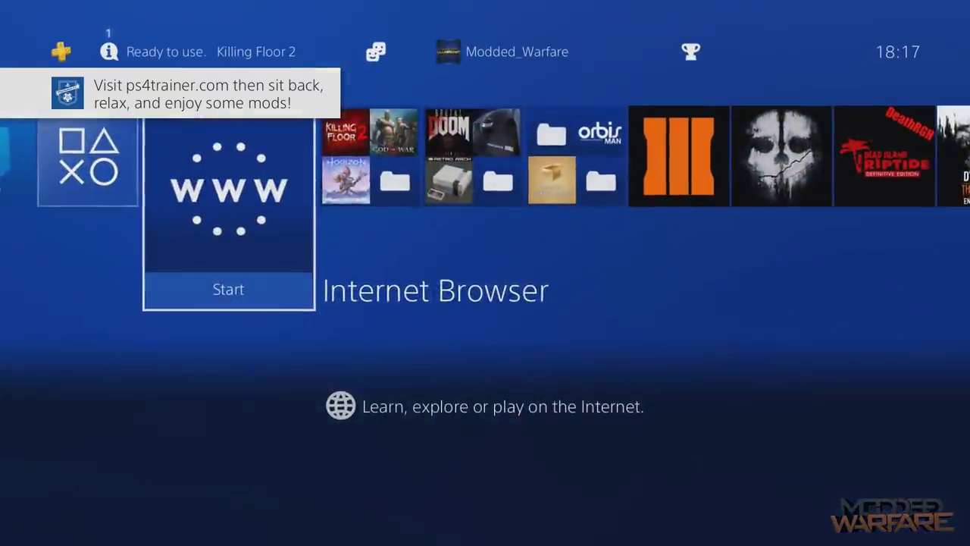
Look up the console's IP address on the System Information page in Settings, and leave Settings.
key("Right")
key("Left")
key("Right")
key("Right")
key("Right")
key("Right")
key("Right")
key("Right")
key("Right")
key("Right")
key("Right")
key("Right")
key("Right")
key("Right")
key("Right")
key("Right")
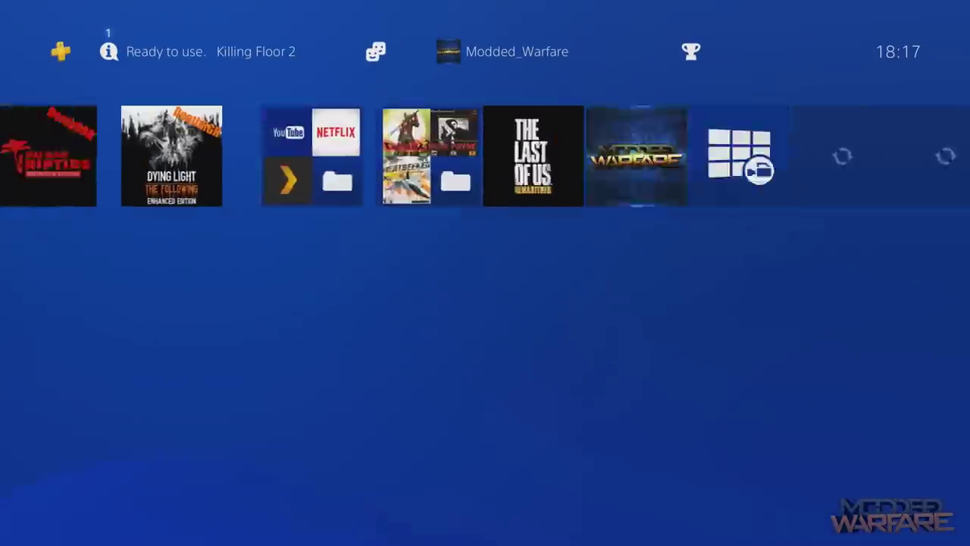
key("Up")
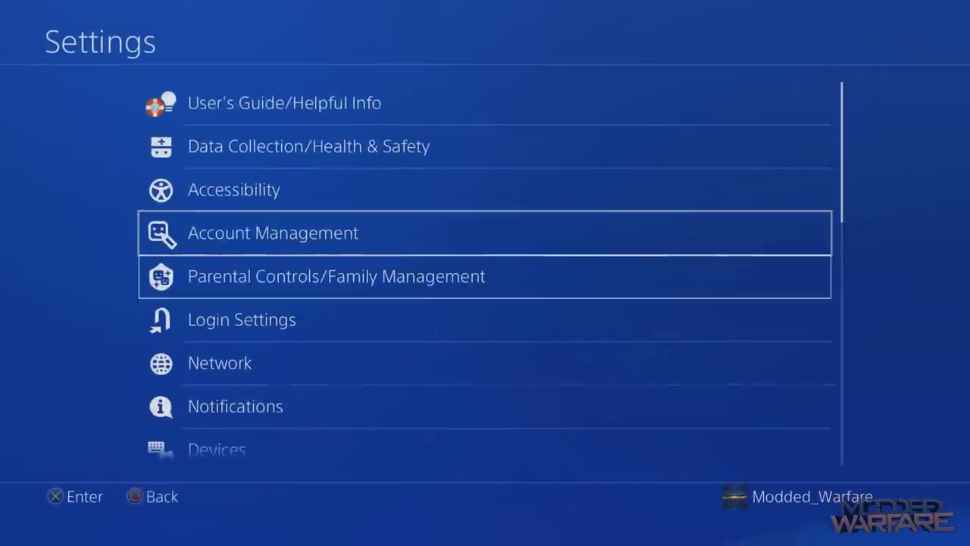
key("Down")
key("Down")
key("Down")
key("Down")
key("Down")
key("Down")
key("Down")
key("Down")
key("Down")
key("Down")
key("Down")
key("Down")
key("Down")
key("Down")
key("Down")
key("Down")
key("Down")
key("Down")
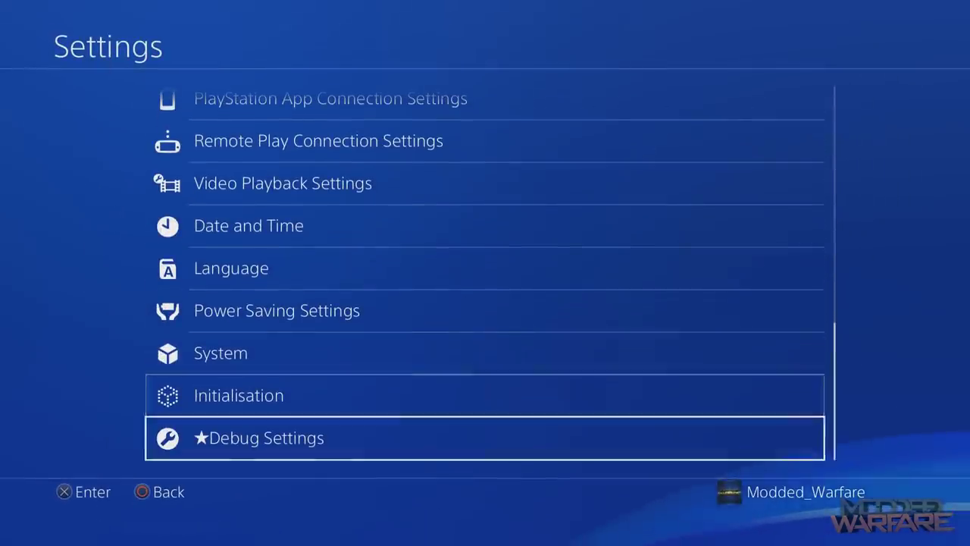
key("Up")
key("Up")
key("Return")
key("Return")
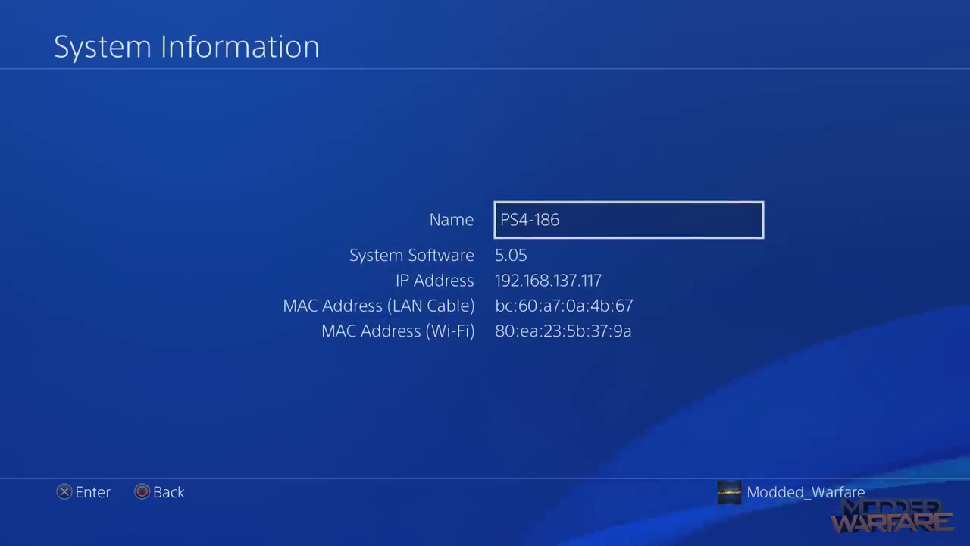
key("Escape")
key("Escape")
key("Escape")
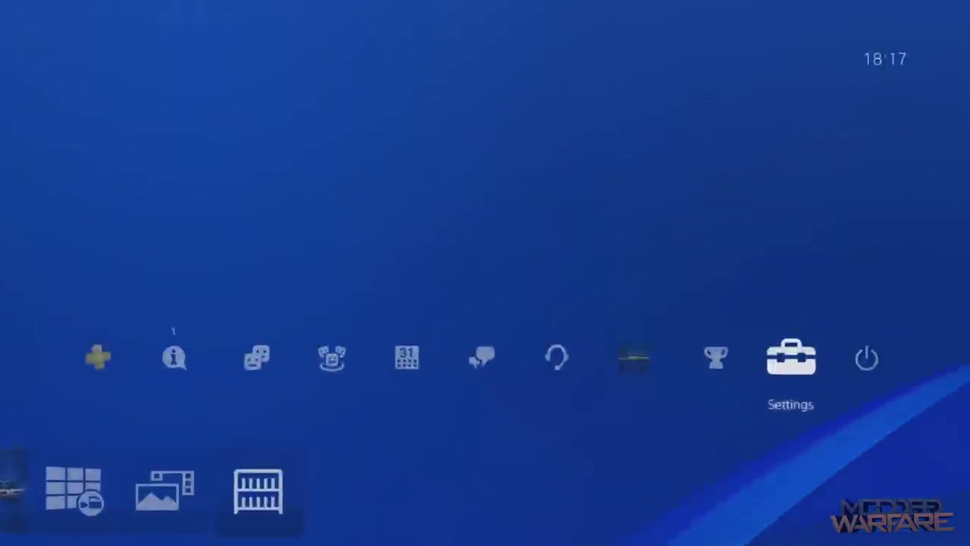
Launch Killing Floor 2 from the Game Backups folder on the home screen.
key("Down")
key("Left")
key("Left")
key("Left")
key("Left")
key("Left")
key("Left")
key("Left")
key("Left")
key("Left")
key("Left")
key("Left")
key("Left")
key("Left")
key("Right")
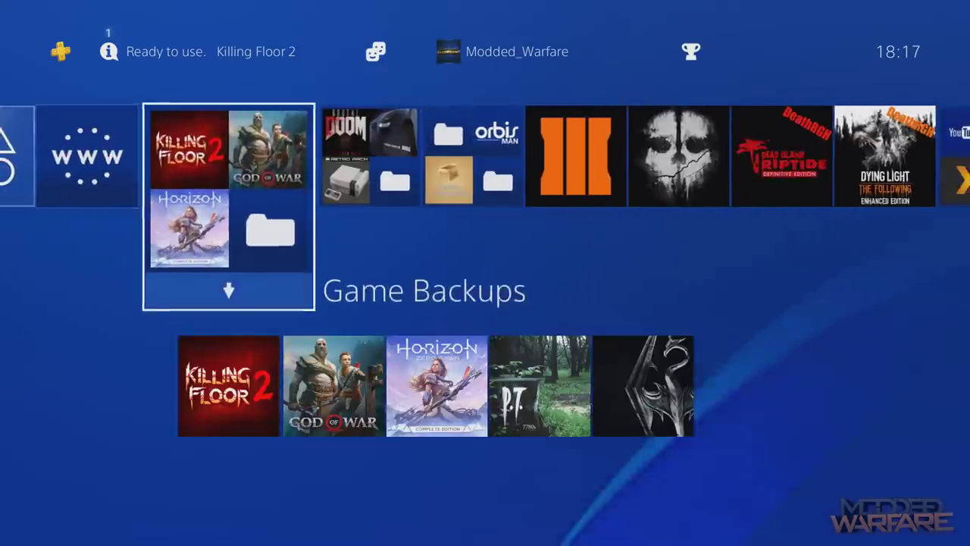
key("Return")
key("Return")
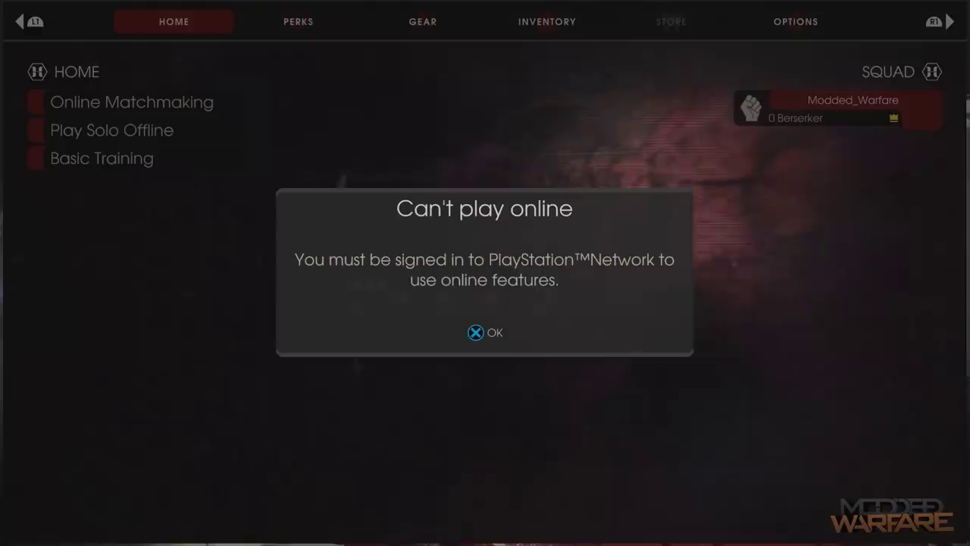
Dismiss the online-play notice and open the Play Solo Offline game setup.
key("Return")
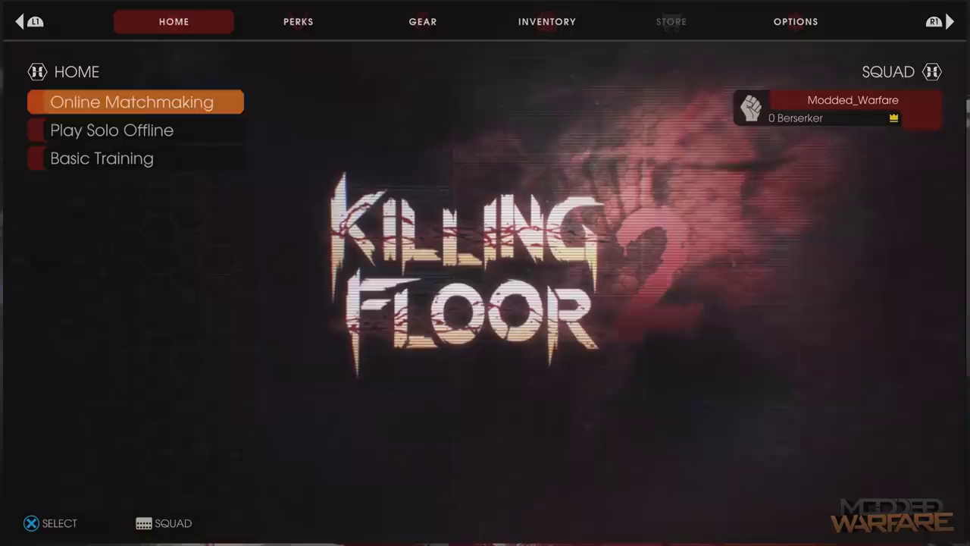
key("Down")
key("Return")
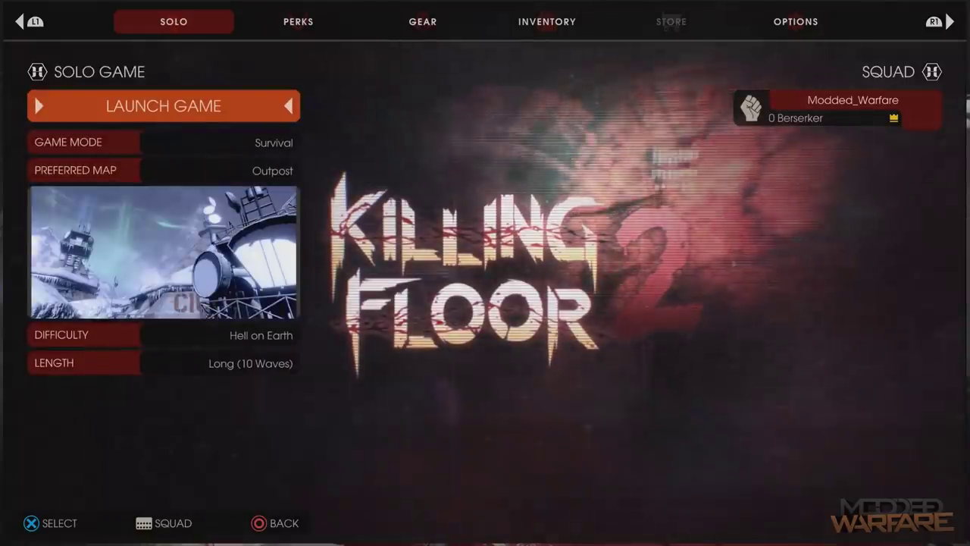
Launch the solo Survival game on the Outpost map and move forward as the first wave comes in.
key("Return")
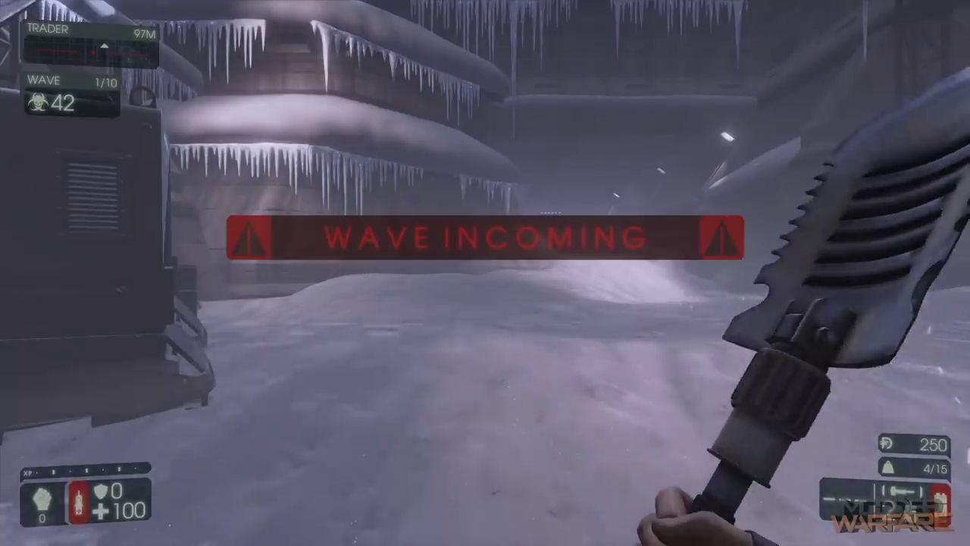
key("w")
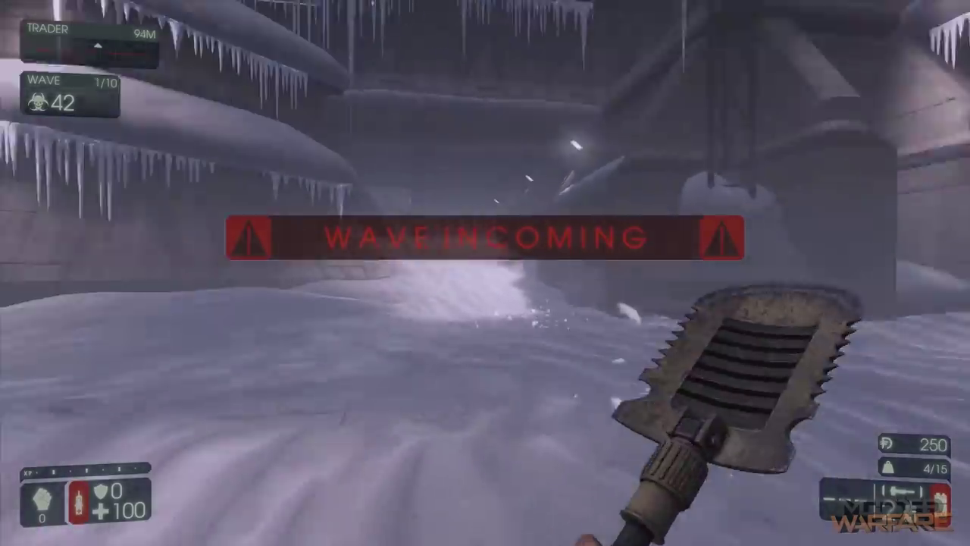
key("w")
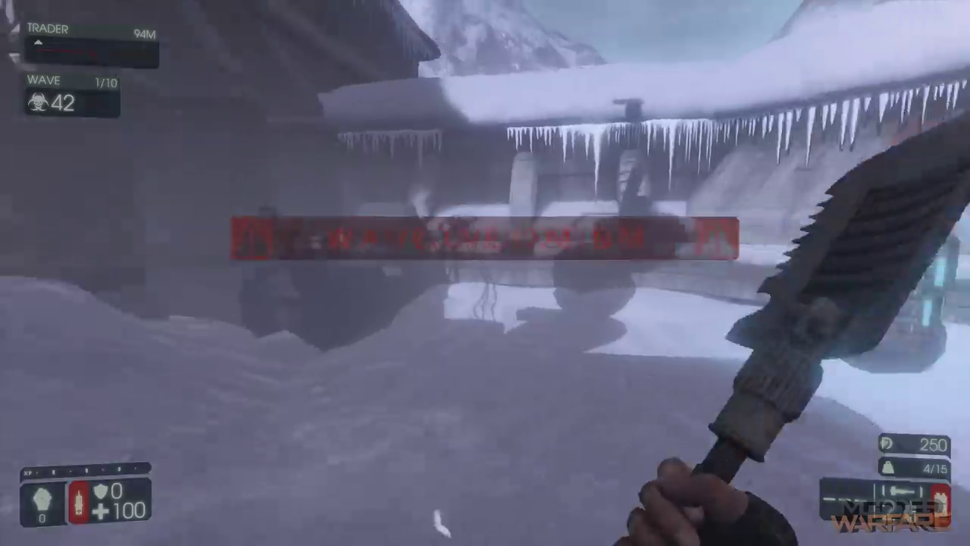
key("w")
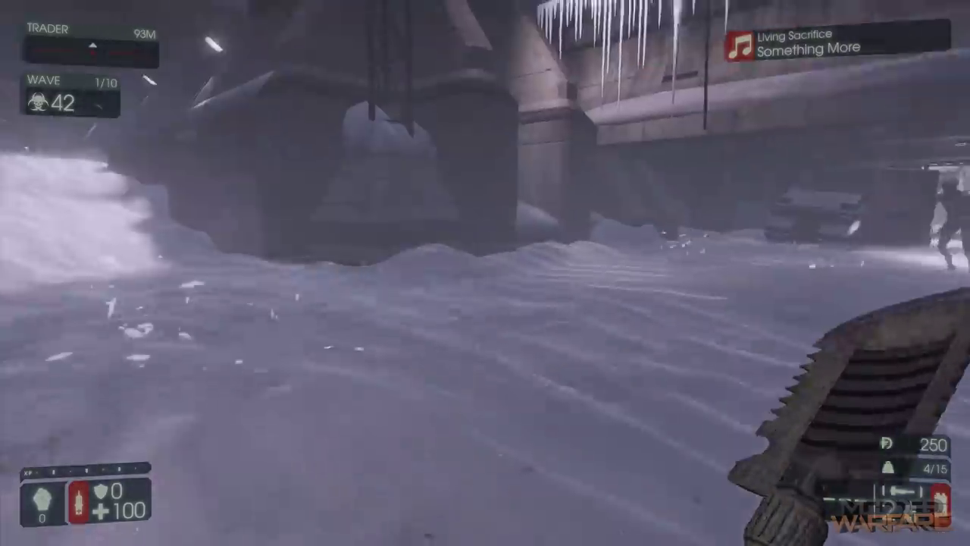
Leave the game for the Internet Browser and open the Trainer page from the ps4trainer.com site.
key("Escape")
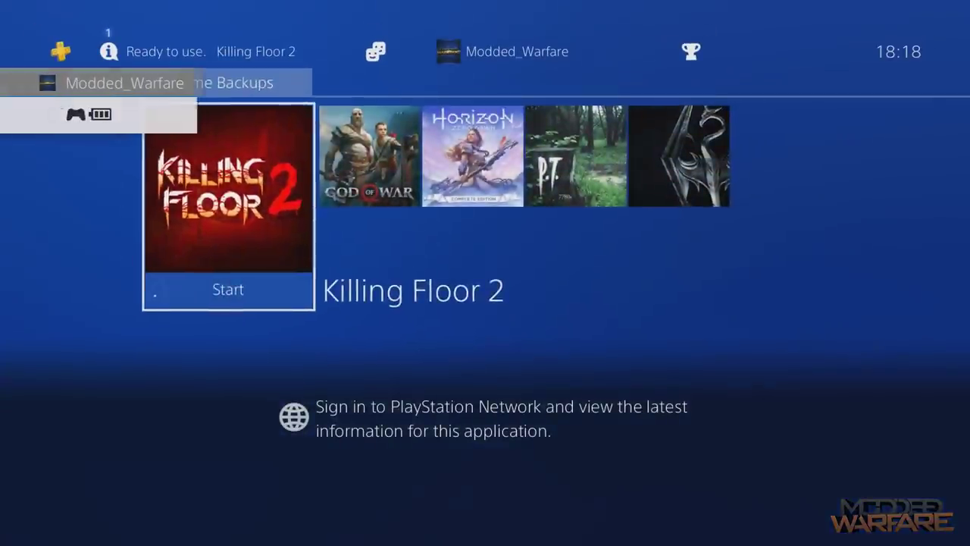
key("Escape")
key("Right")
key("Return")
key("Menu")
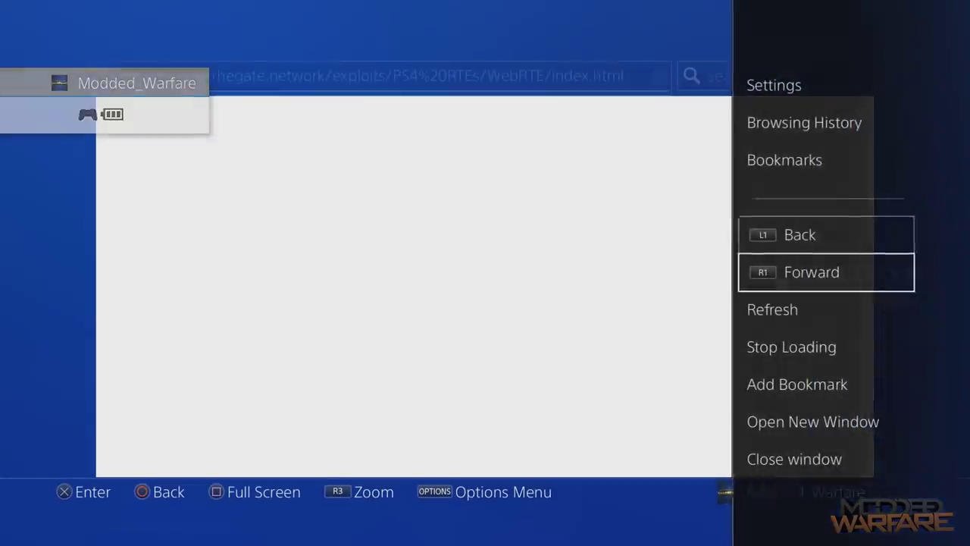
key("Escape")
key("Right")
key("Return")
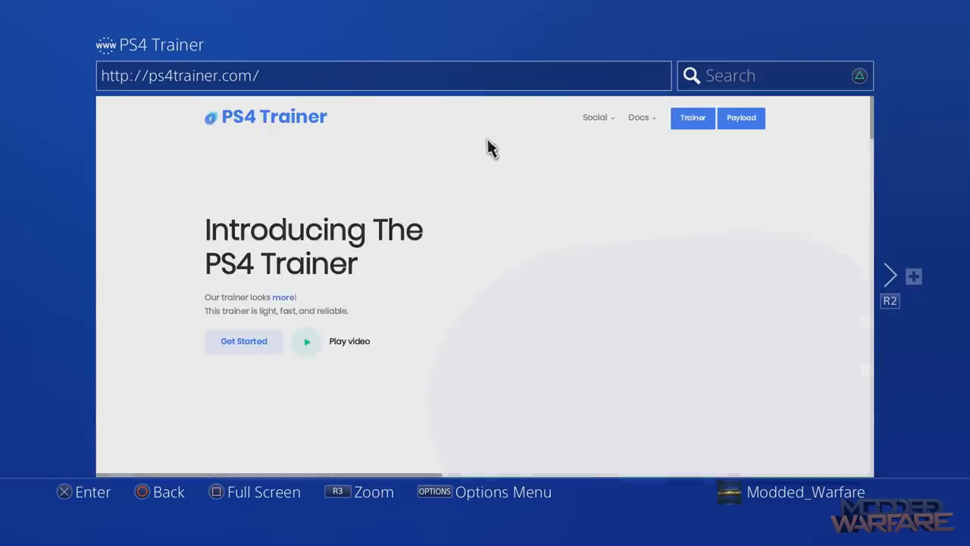
left_click(694, 121)
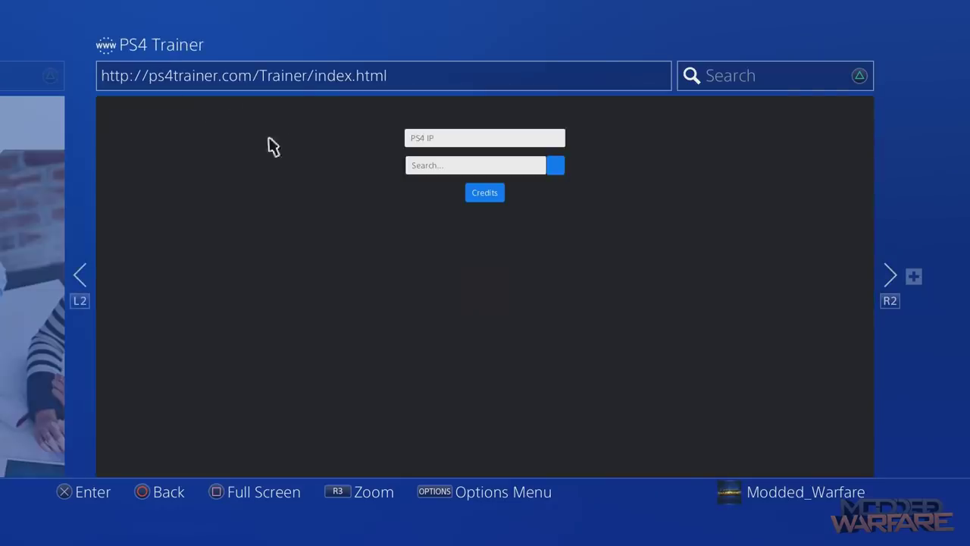
Close the browser window showing the ps4trainer.com home page, keeping the Trainer page open.
key("Escape")
key("F10")
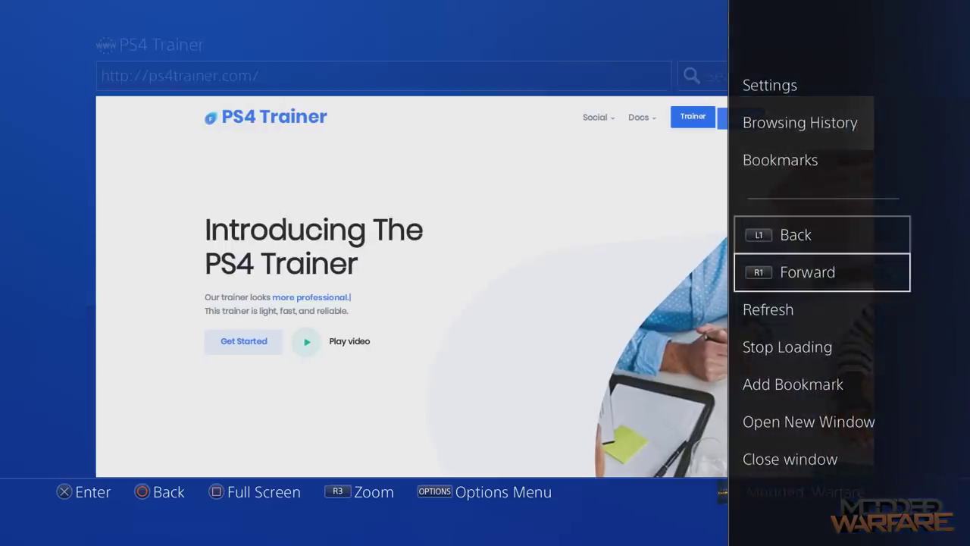
key("Down")
key("Down")
key("Down")
key("Down")
key("Down")
key("Return")
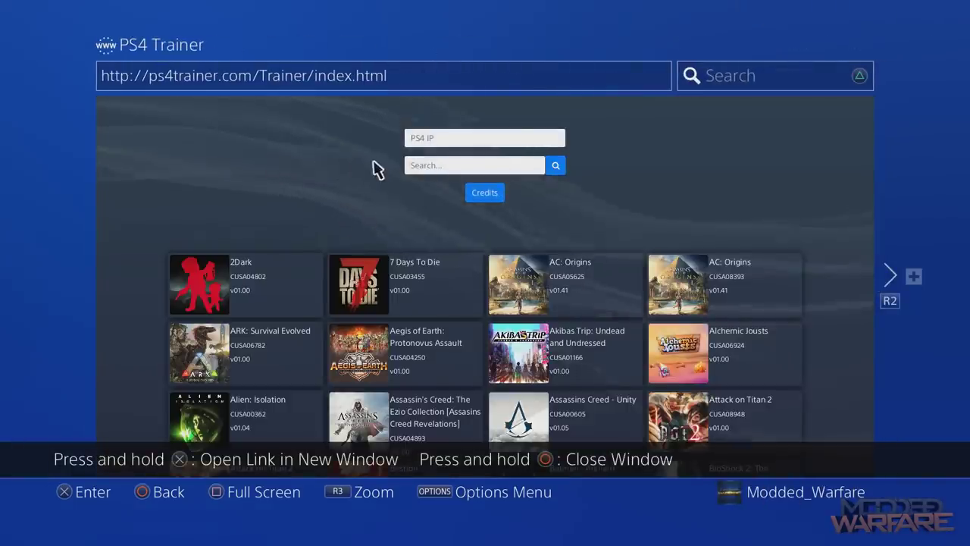
Enter 192.168.137.117 as the PS4 IP on the Trainer page.
left_click(457, 139)
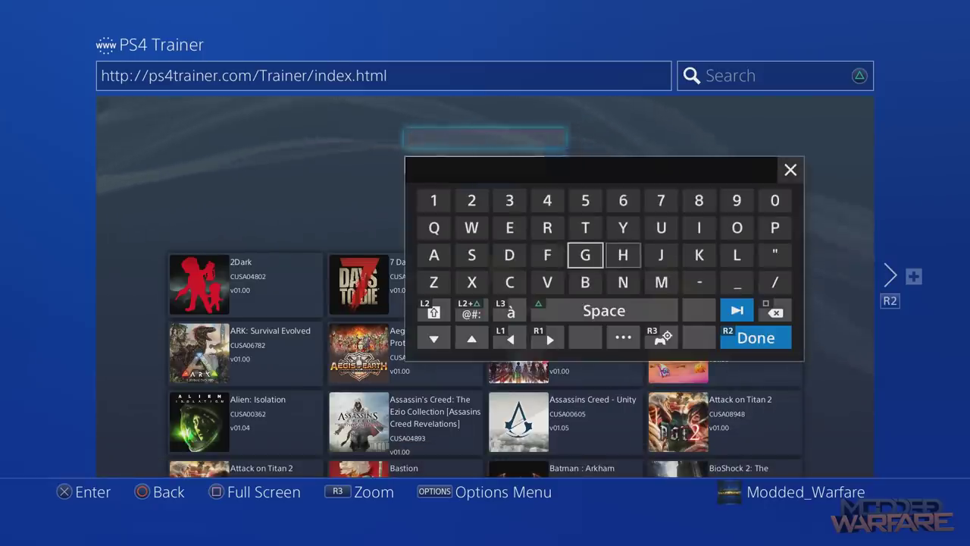
type("1")
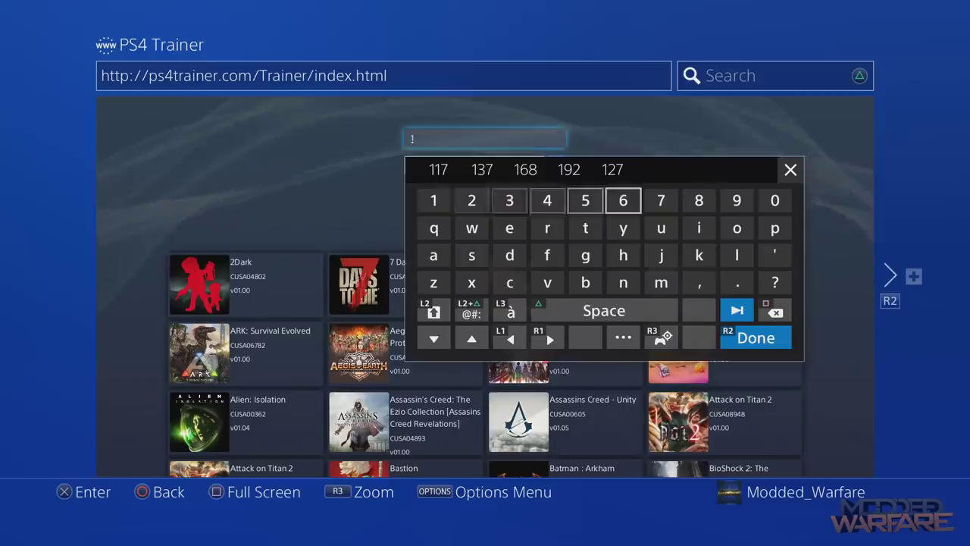
type("9")
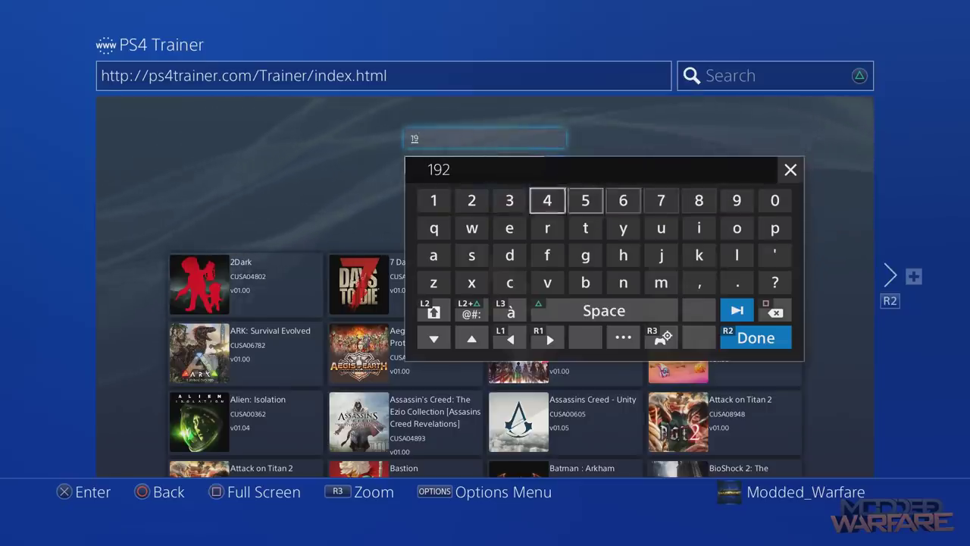
type("2")
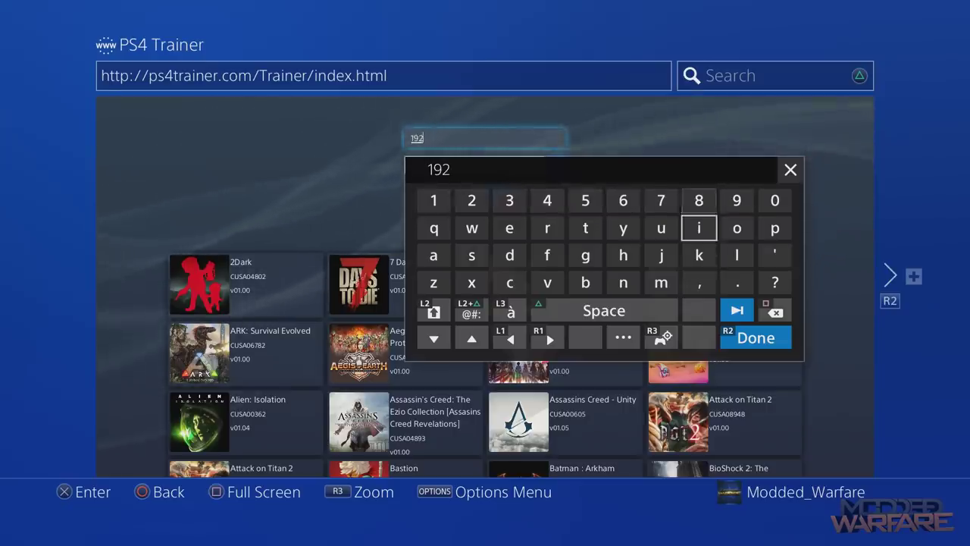
type(".")
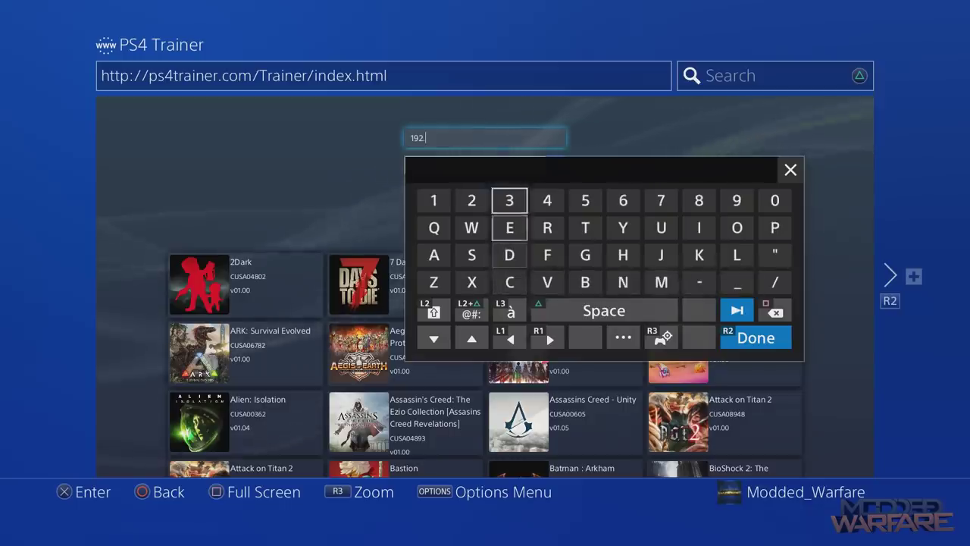
type("16")
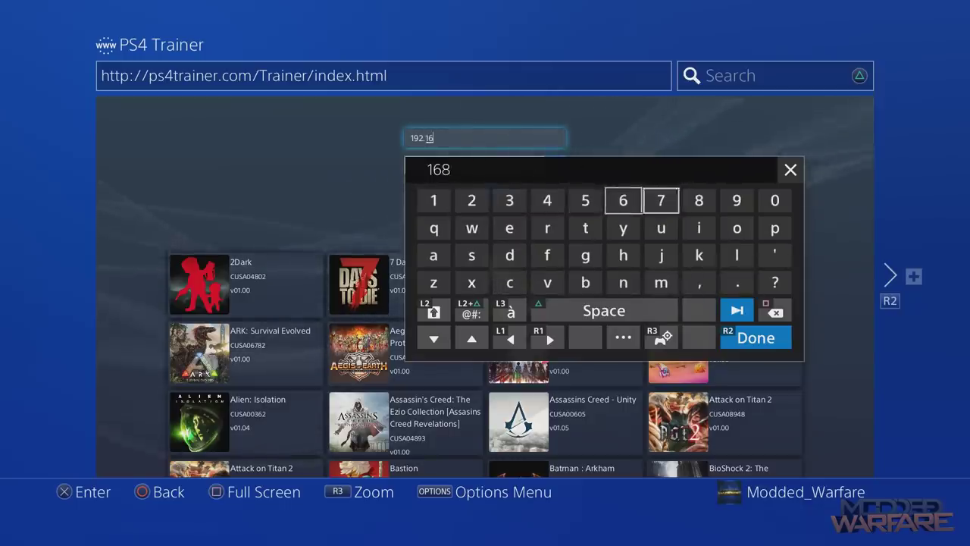
type("8.1")
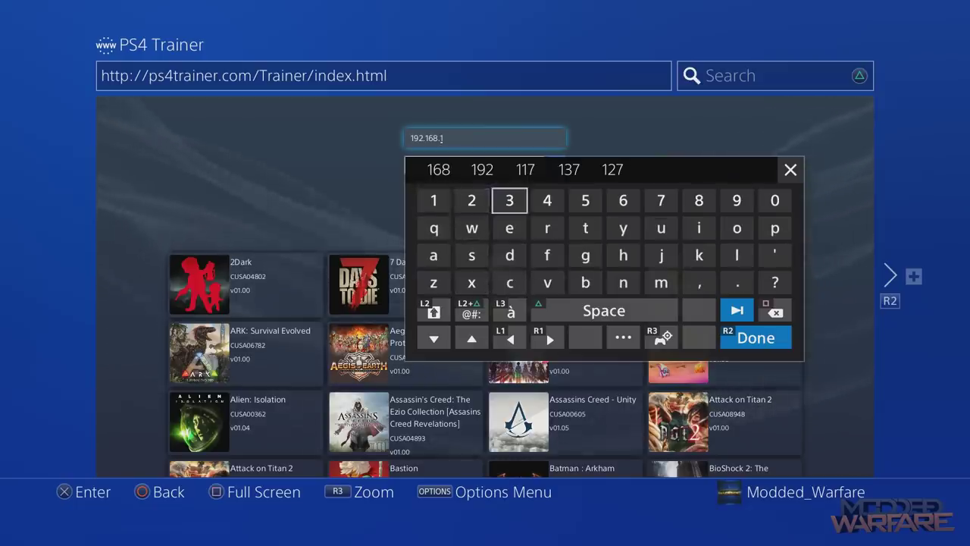
type("37")
left_click(775, 200)
left_click(699, 282)
type(".1")
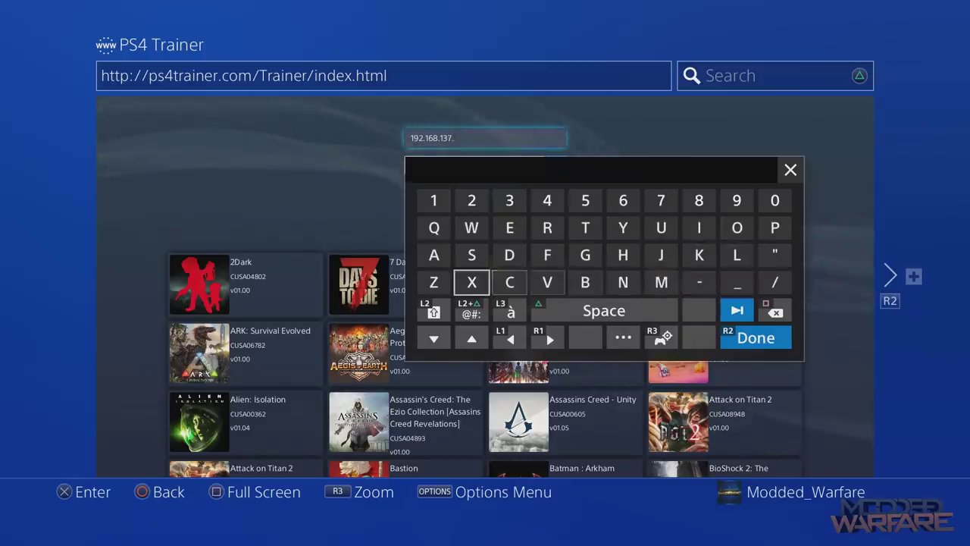
type("1")
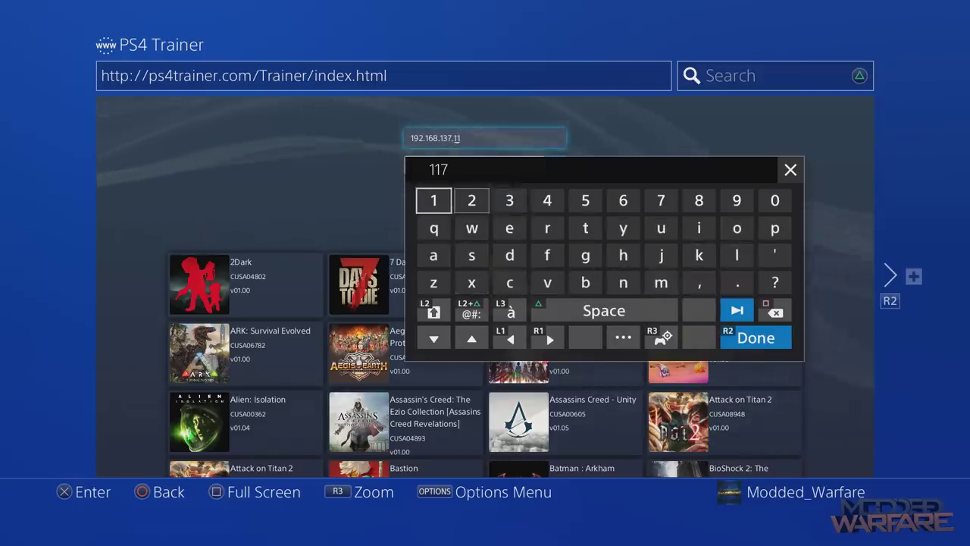
type("7")
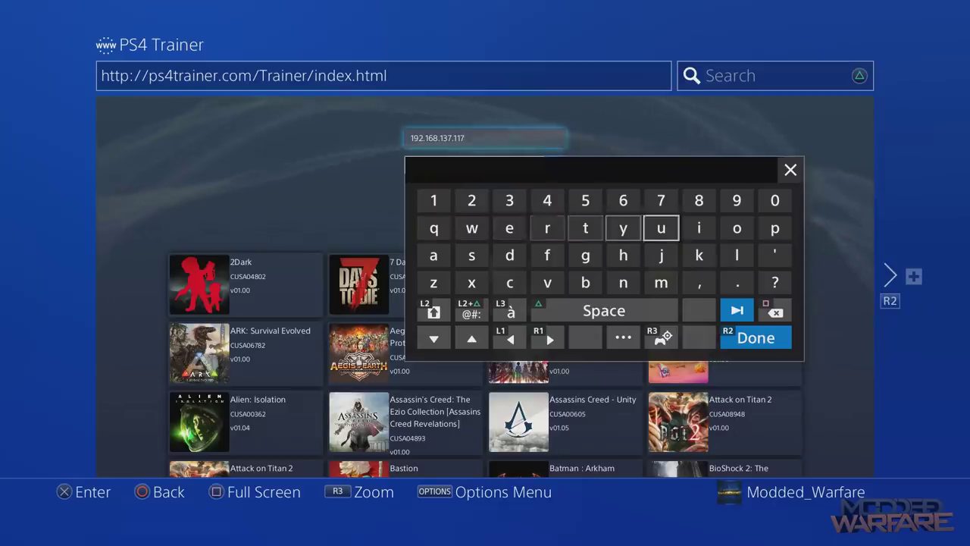
key("Right")
key("Right")
key("Down")
key("Down")
key("Down")
key("Down")
key("Return")
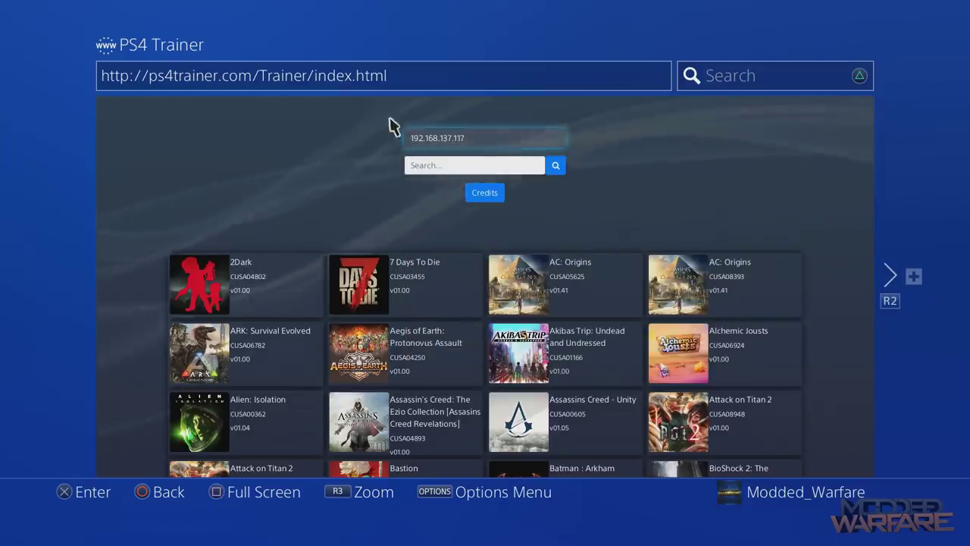
Open the Killing Floor 2 trainer (CUSA02134, v01.00) from the game list and enable Godmode.
scroll(455, 197, "down", 5)
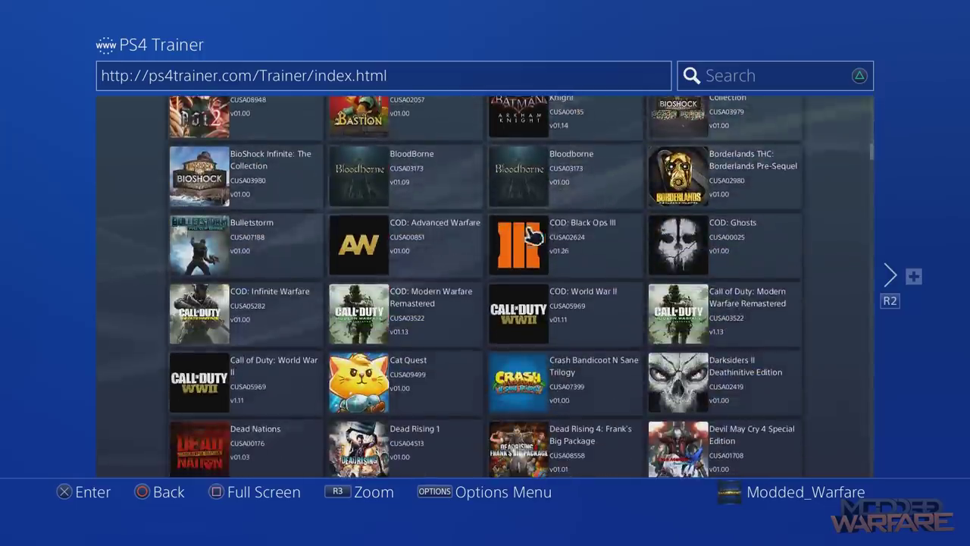
scroll(613, 314, "down", 2)
scroll(612, 368, "down", 2)
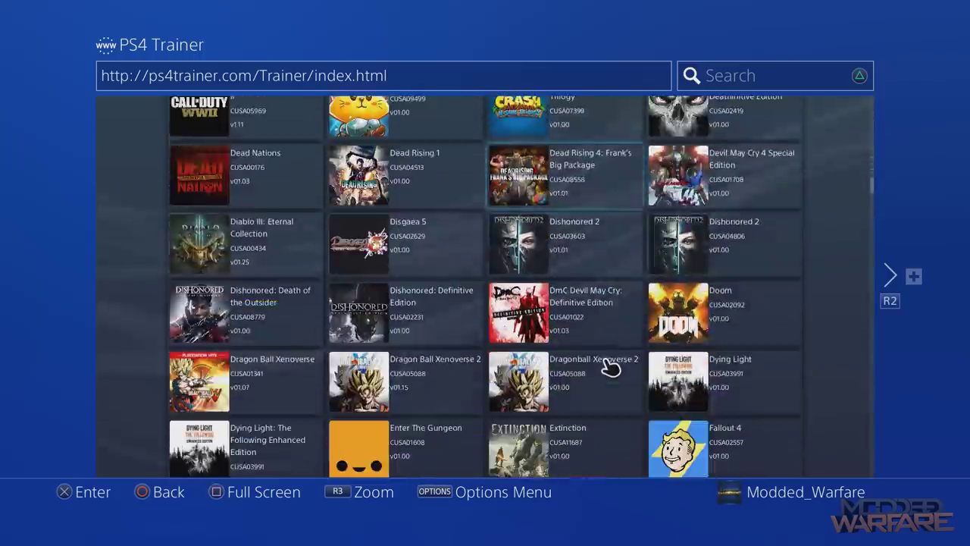
scroll(611, 367, "down", 5)
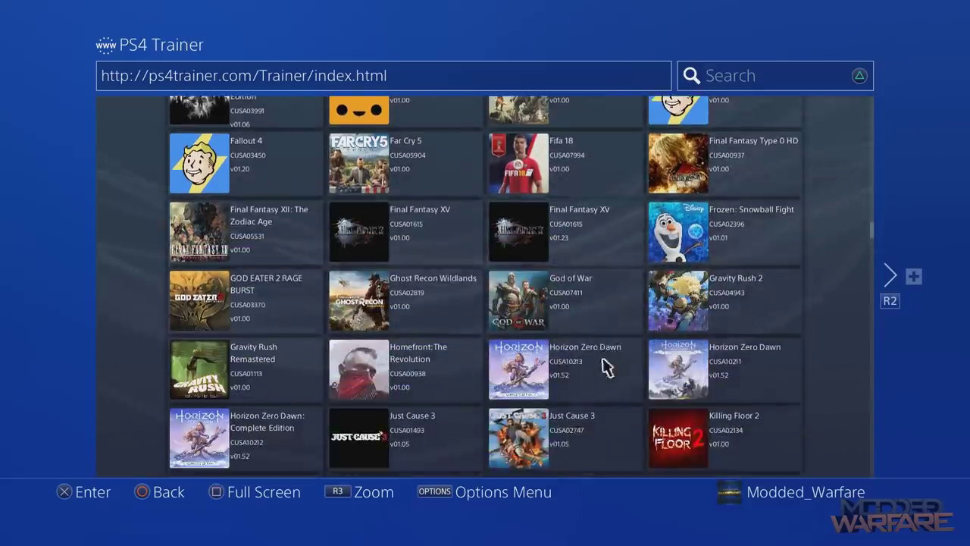
scroll(611, 367, "down", 2)
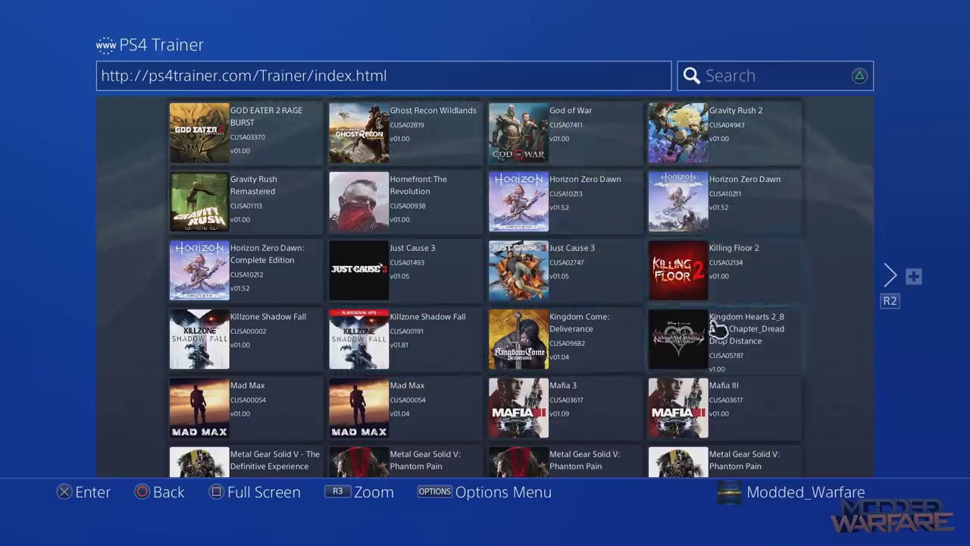
left_click(690, 266)
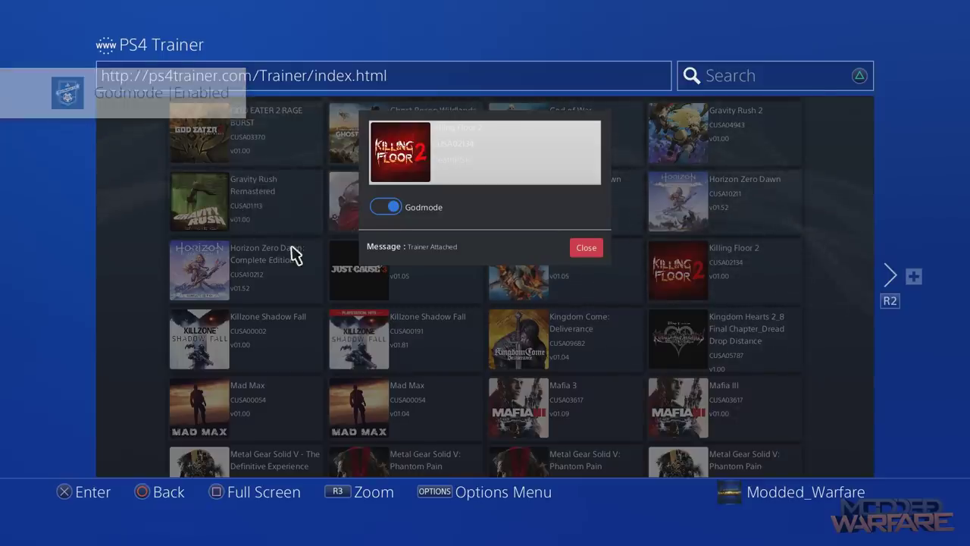
Leave the browser and resume the running Killing Floor 2 game from the Game Backups folder.
key("super")
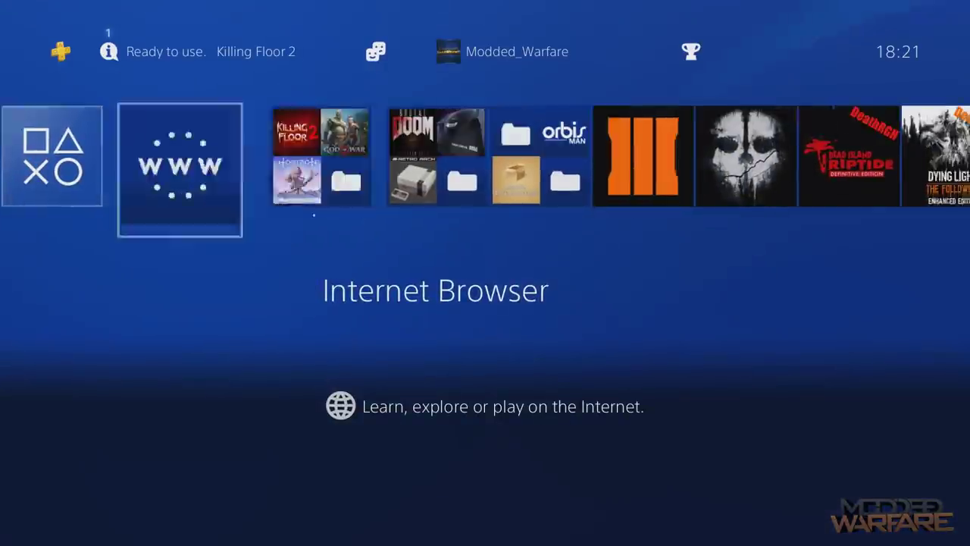
key("Right")
key("Return")
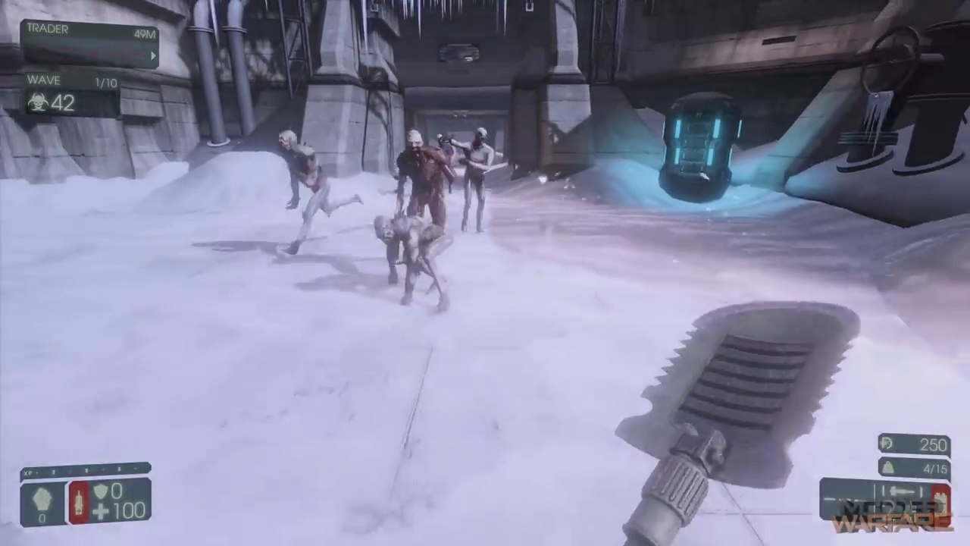
Return to the PS4 home screen and reopen the Trainer page in the Internet Browser.
key("Escape")
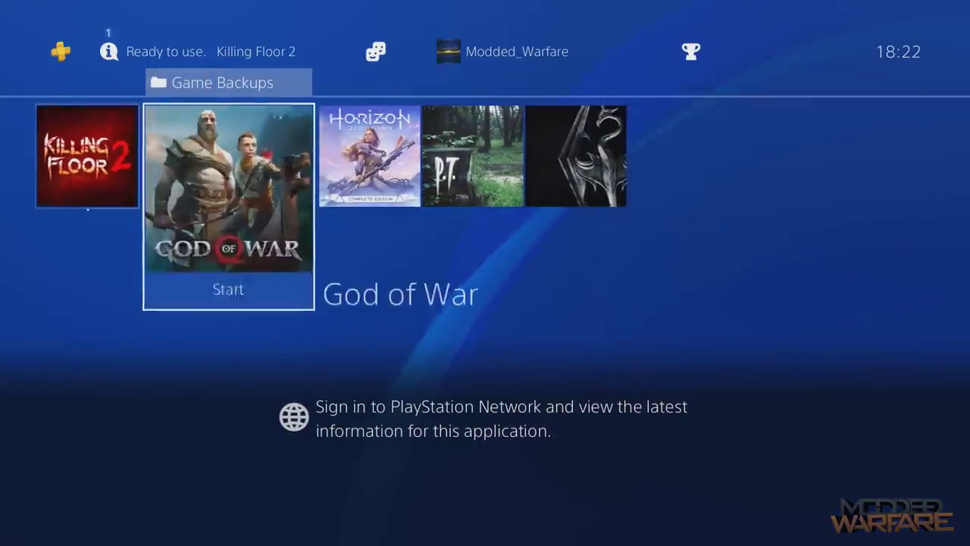
key("Escape")
key("Right")
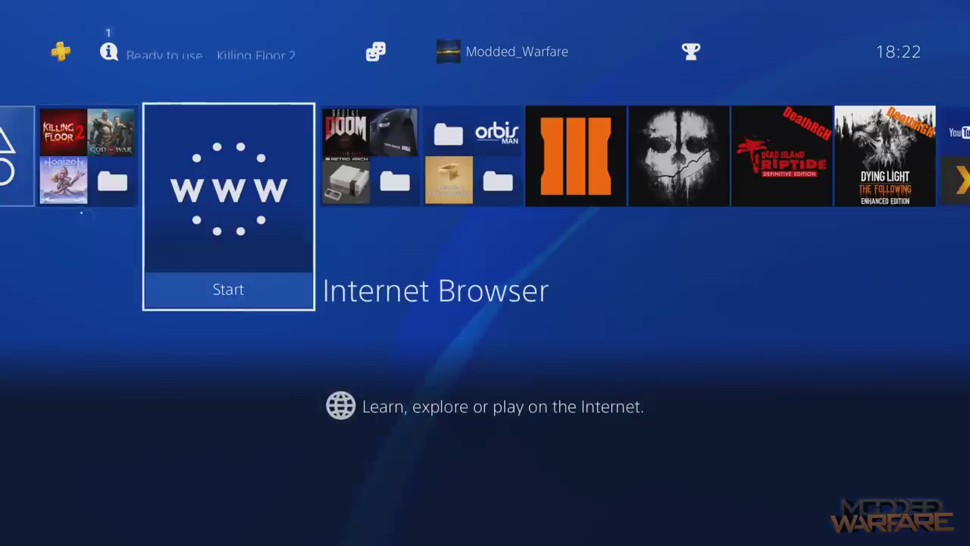
key("Left")
key("Right")
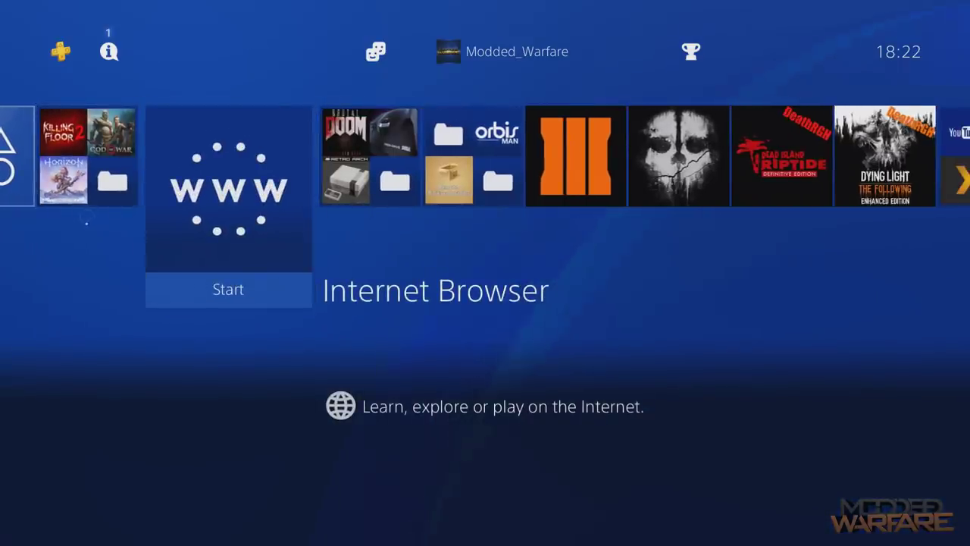
key("Return")
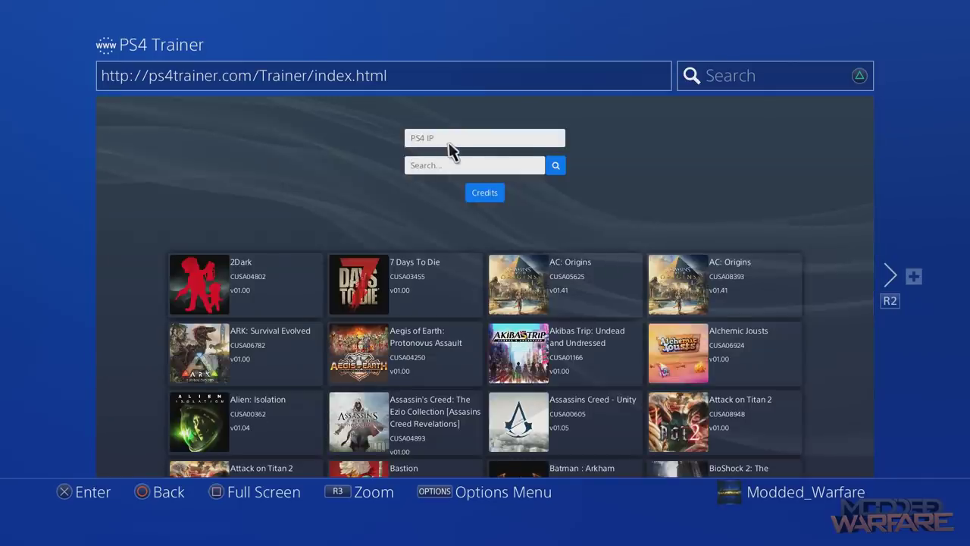
Enter 192.168.137.117 as the PS4 IP on the reopened Trainer page in the PS4 browser.
left_click(449, 144)
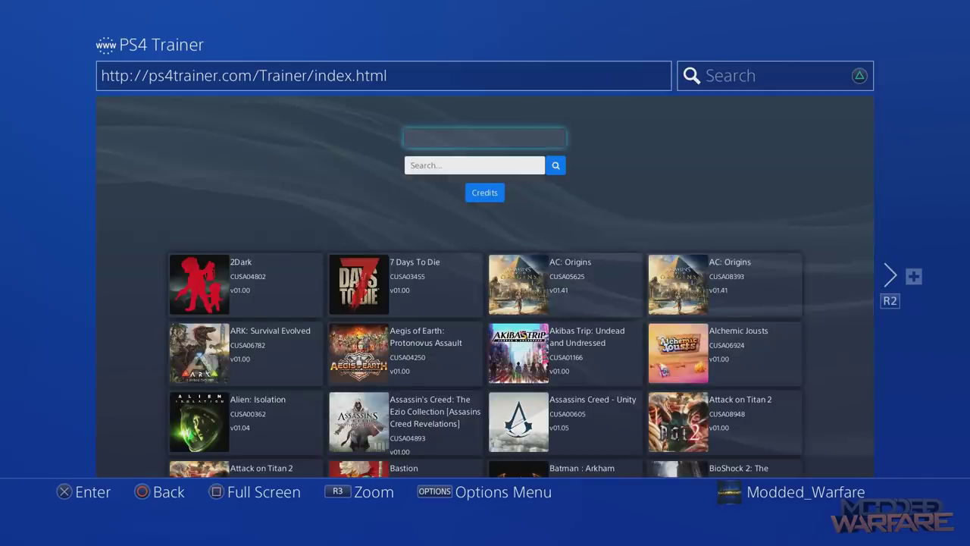
key("Return")
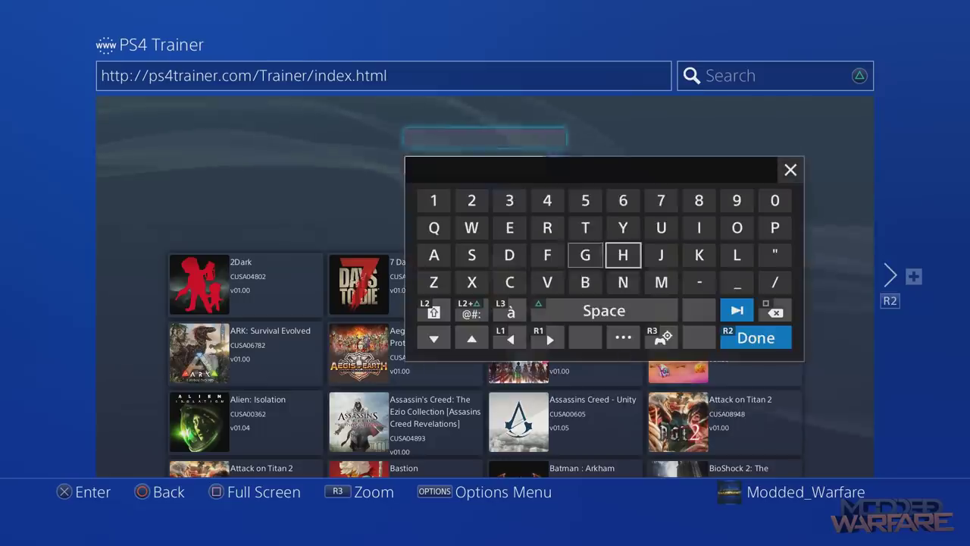
key("Left")
key("Left")
key("Left")
key("Left")
key("Left")
key("Up")
key("Up")
type("1")
key("Right")
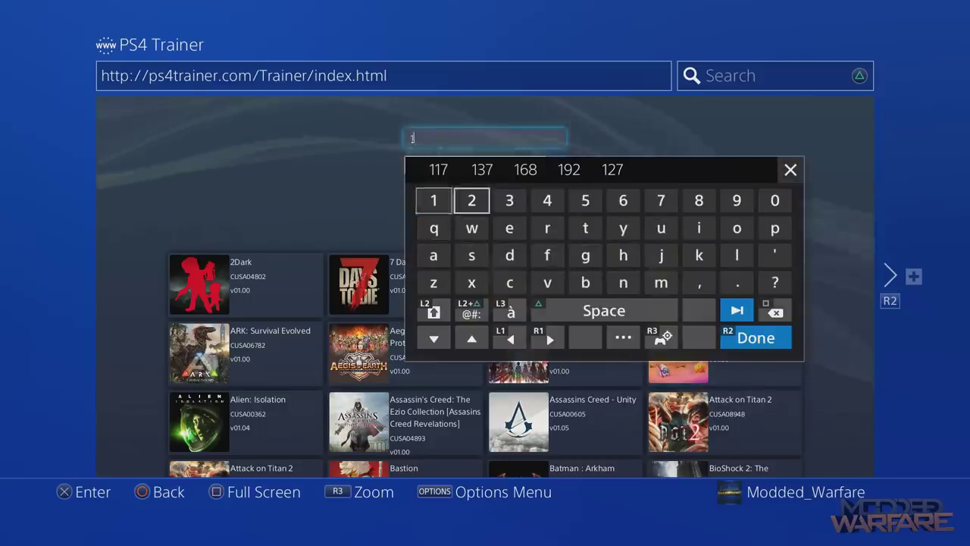
key("Right")
key("Right")
key("Right")
key("Right")
key("Right")
key("Right")
key("Left")
key("Left")
key("Left")
key("Up")
key("Down")
key("Left")
key("Left")
key("Left")
key("Left")
type("92")
key("Down")
key("Right")
key("Right")
key("Right")
key("Right")
key("Right")
key("Right")
key("Right")
key("Right")
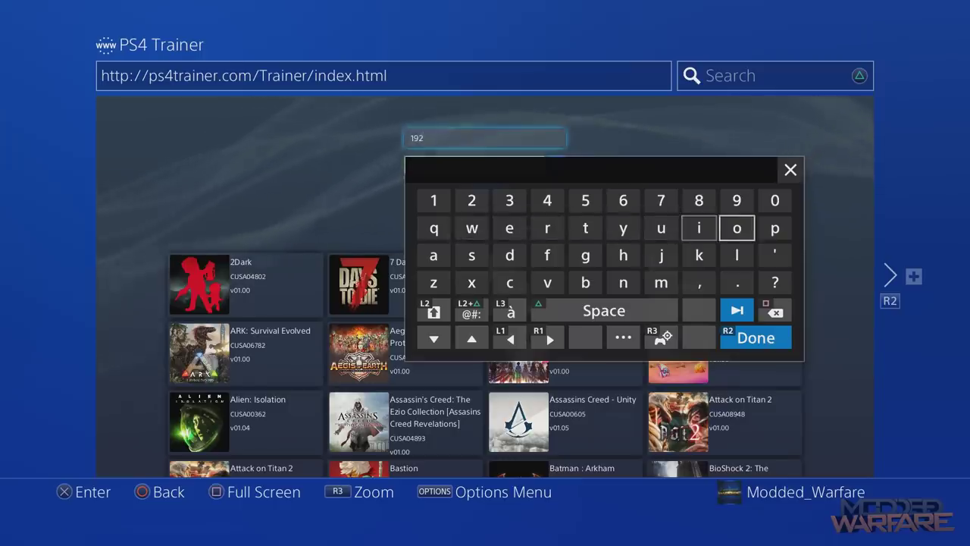
key("Down")
key("Down")
type(".")
key("Up")
key("Left")
key("Left")
key("Left")
key("Left")
key("Left")
key("Left")
key("Left")
key("Left")
key("Up")
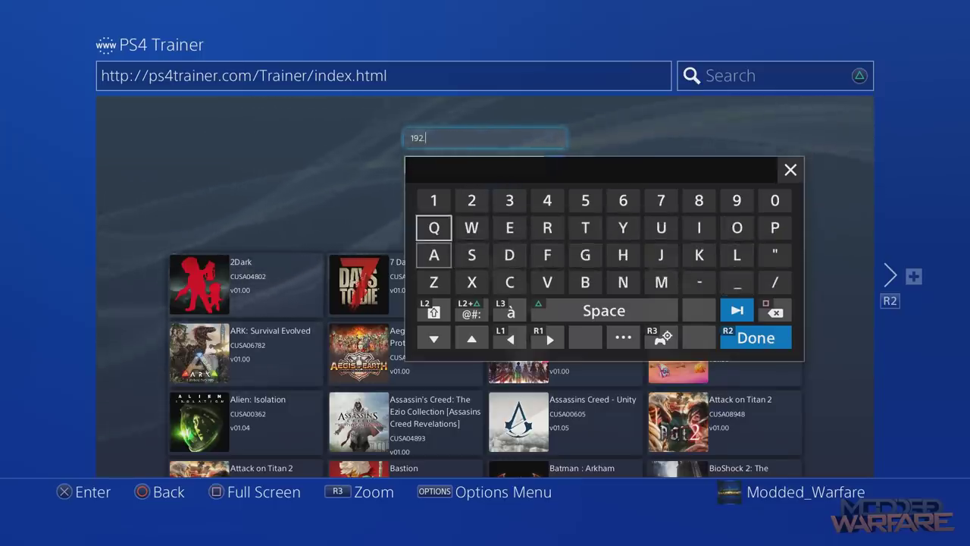
key("Up")
key("Right")
key("Right")
key("Right")
key("Up")
key("Right")
key("Return")
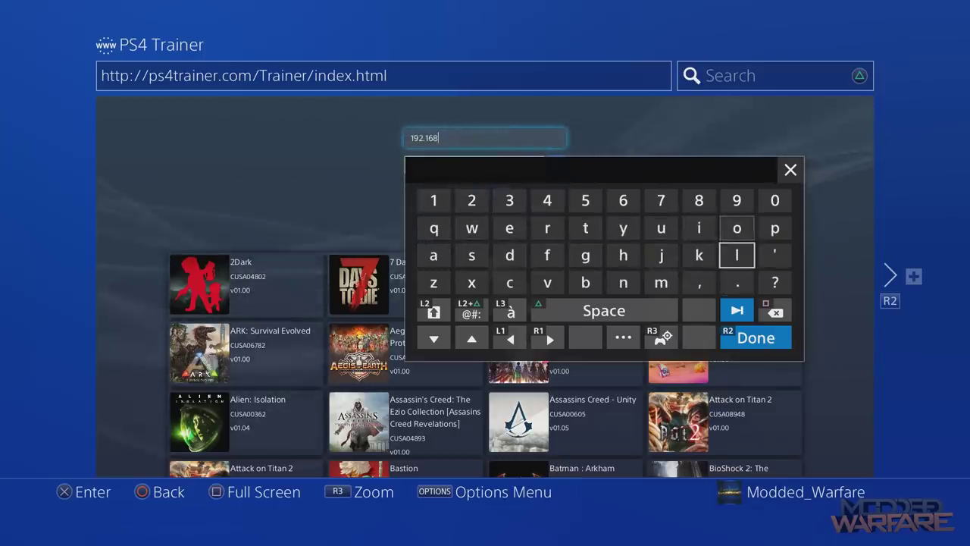
type(".")
key("Up")
key("Up")
key("Left")
key("Left")
key("Left")
key("Left")
key("Left")
key("Left")
key("Left")
key("Left")
key("Up")
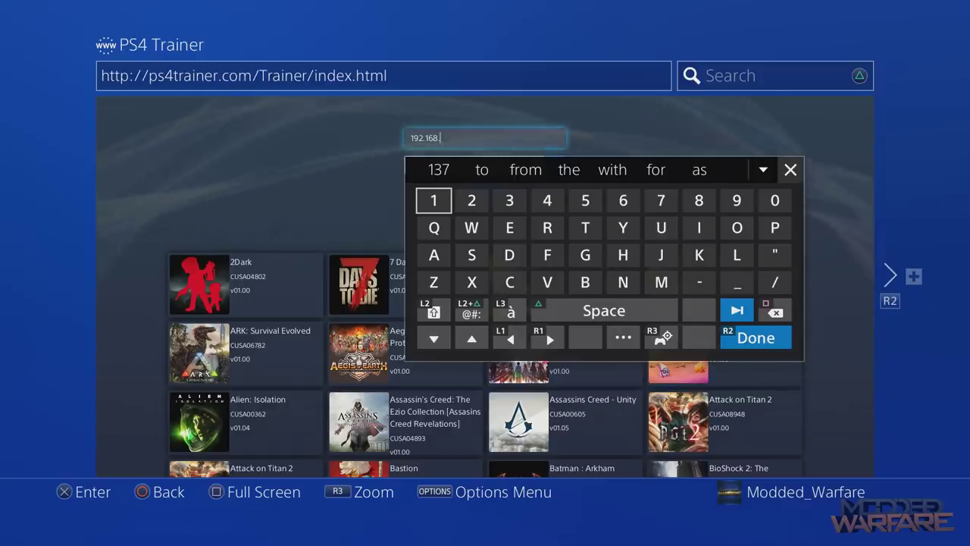
key("Right")
key("Right")
key("Right")
key("Right")
key("Left")
key("Left")
key("Up")
key("Up")
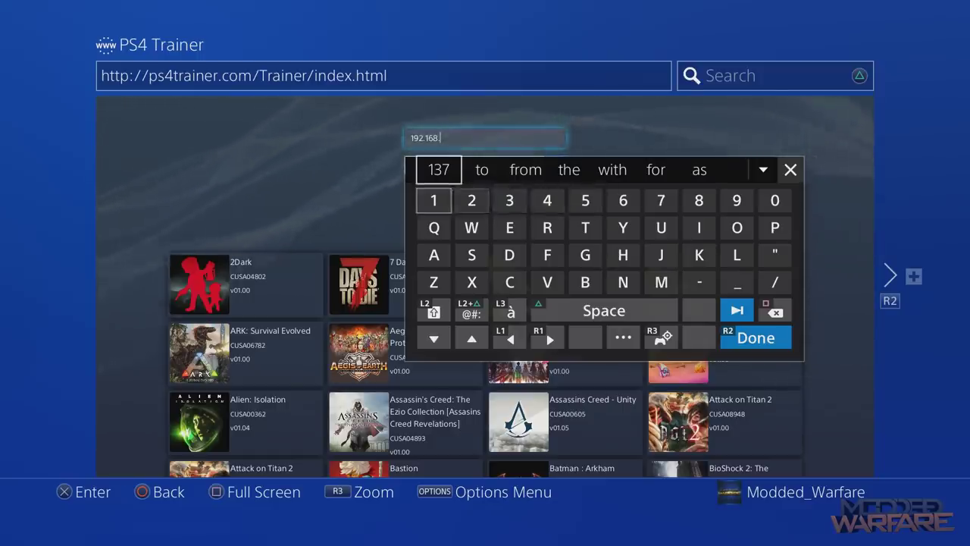
key("Return")
key("Right")
key("Left")
key("Left")
key("Down")
key("Down")
key("Down")
key("Left")
key("Return")
key("Up")
key("Left")
key("Left")
key("Left")
key("Left")
key("Left")
key("Left")
key("Left")
key("Left")
key("Up")
key("Up")
key("Right")
key("Right")
key("Right")
key("Left")
key("Left")
key("Left")
key("Right")
key("Right")
key("Left")
key("Left")
key("Right")
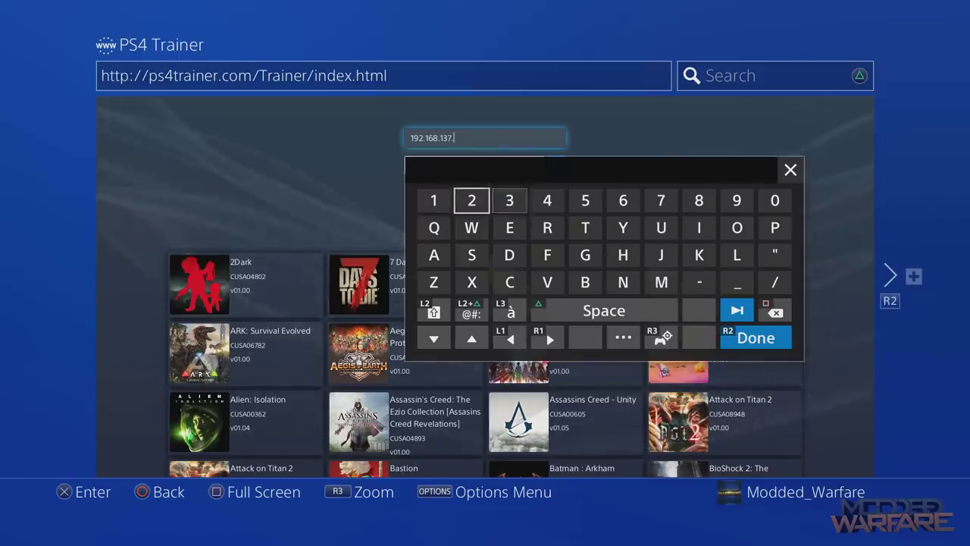
key("Right")
key("Left")
key("Left")
key("Right")
key("Left")
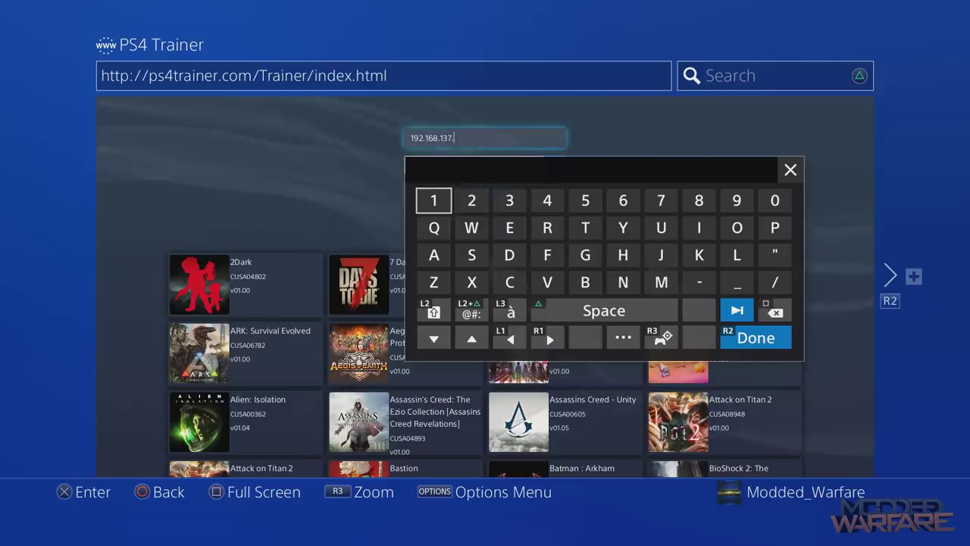
type("117")
key("Down")
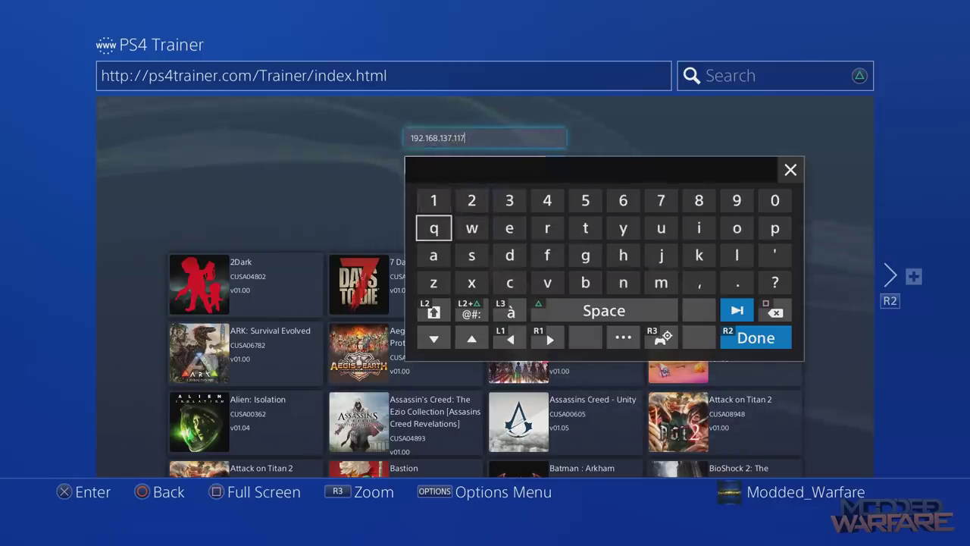
key("Right")
key("Right")
key("Right")
key("Right")
key("Right")
key("Right")
key("Right")
key("Right")
key("Right")
key("Down")
key("Down")
key("Down")
key("Down")
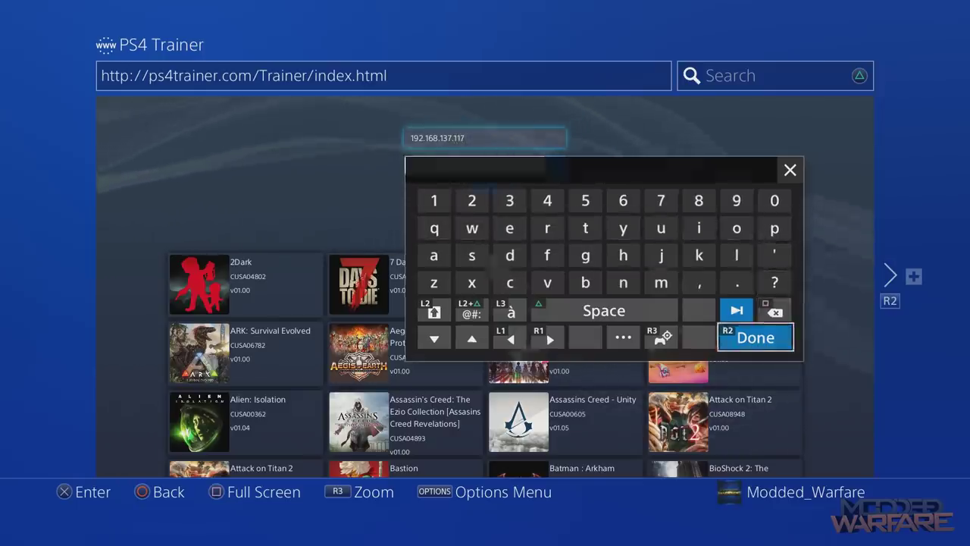
key("Return")
Open the Killing Floor 2 trainer (CUSA02134, v01.00), toggle Godmode on and back off, and close its dialog.
scroll(541, 249, "down", 5)
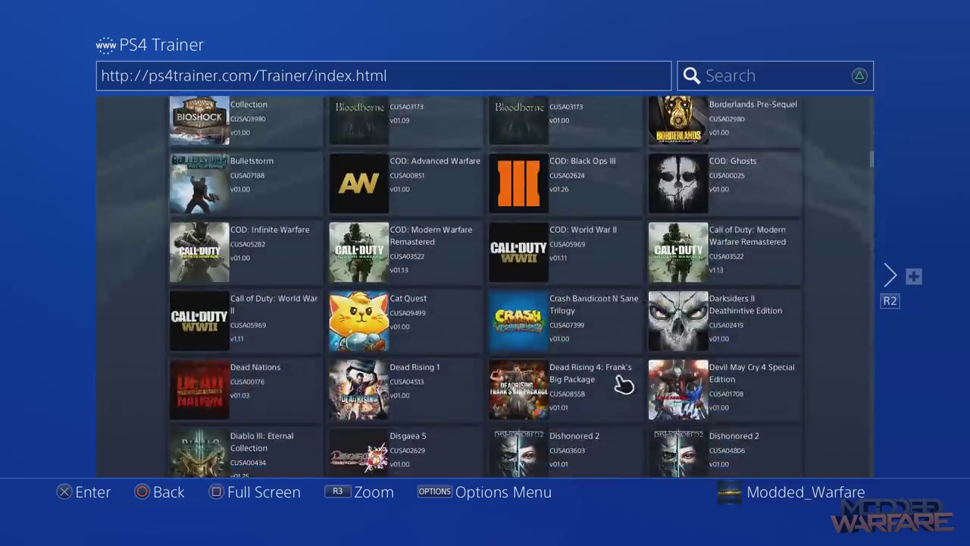
scroll(623, 387, "down", 5)
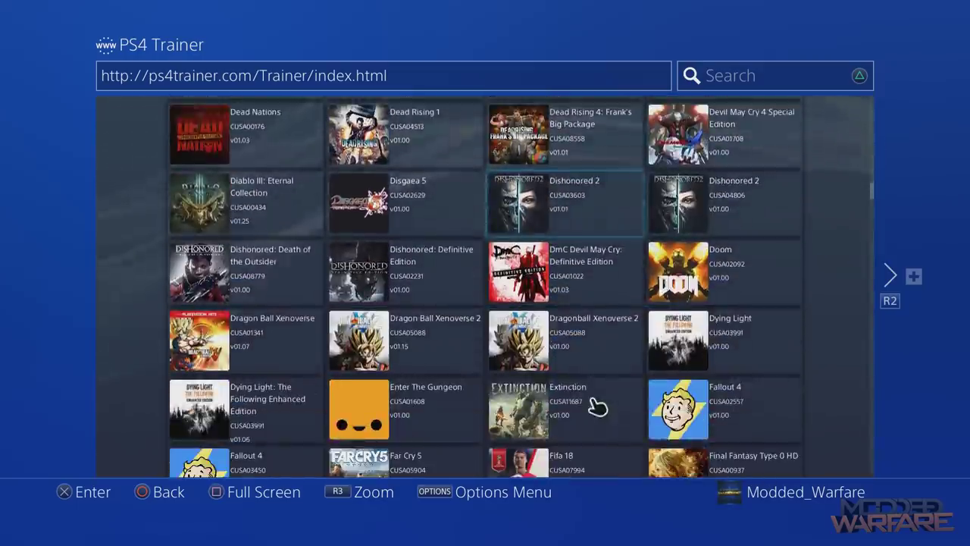
scroll(598, 407, "down", 10)
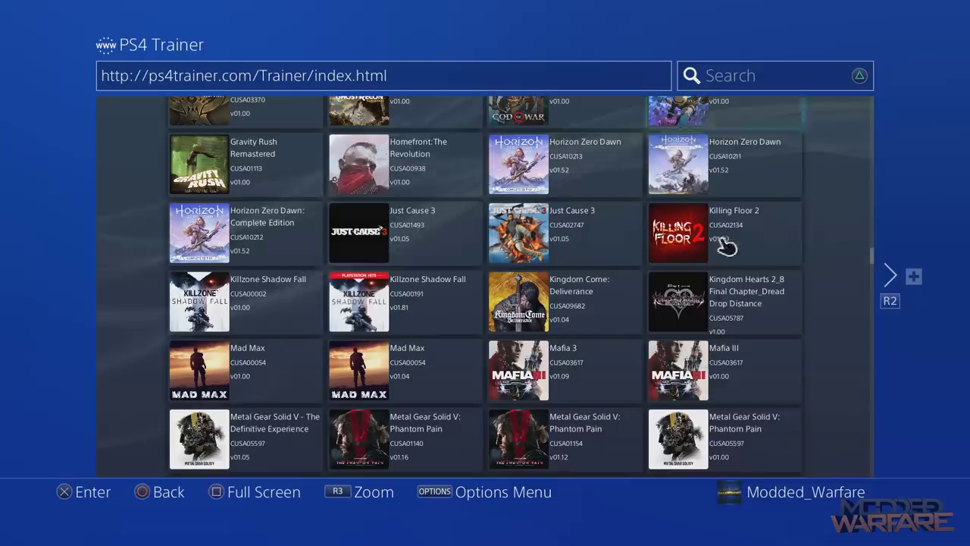
left_click(725, 228)
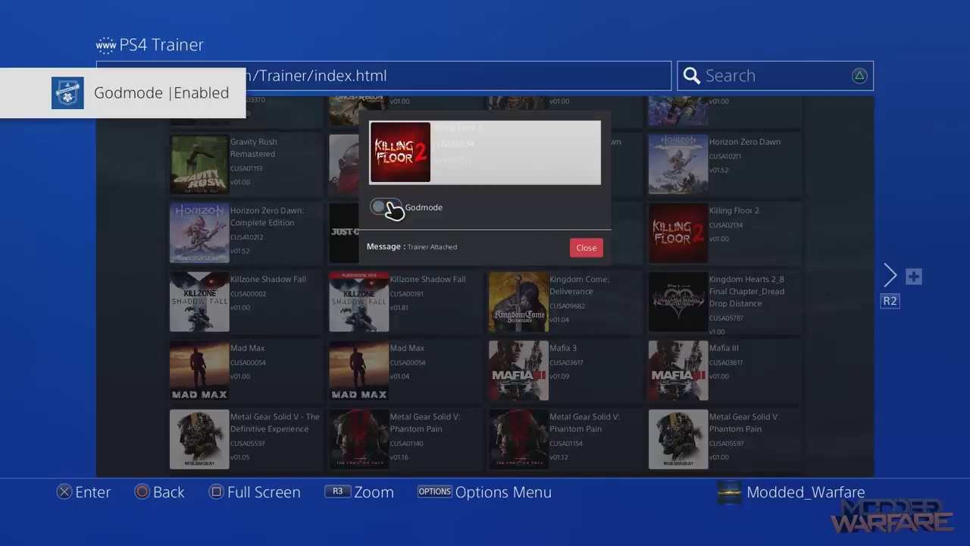
left_click(587, 249)
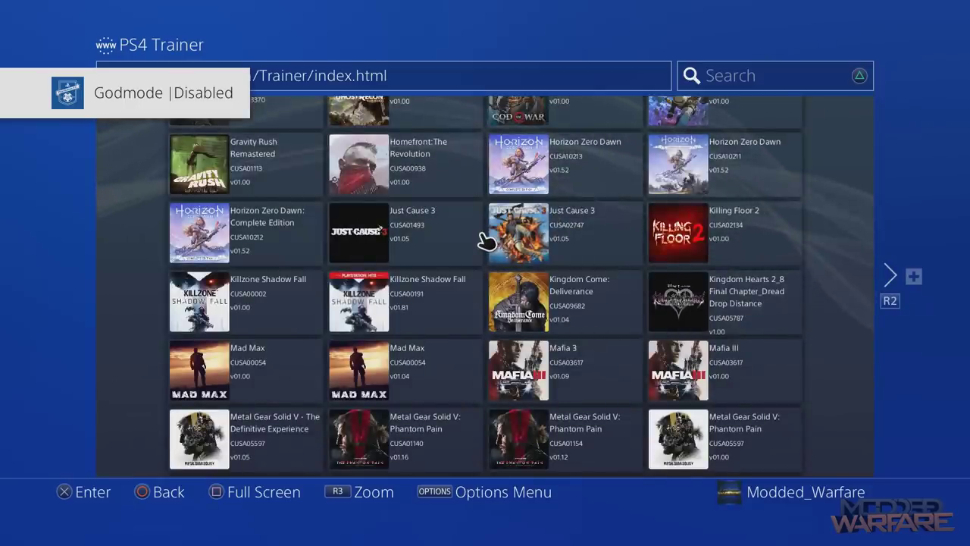
Return to the PS4 home screen, resume Killing Floor 2 from its folder, and pause the match.
key("super")
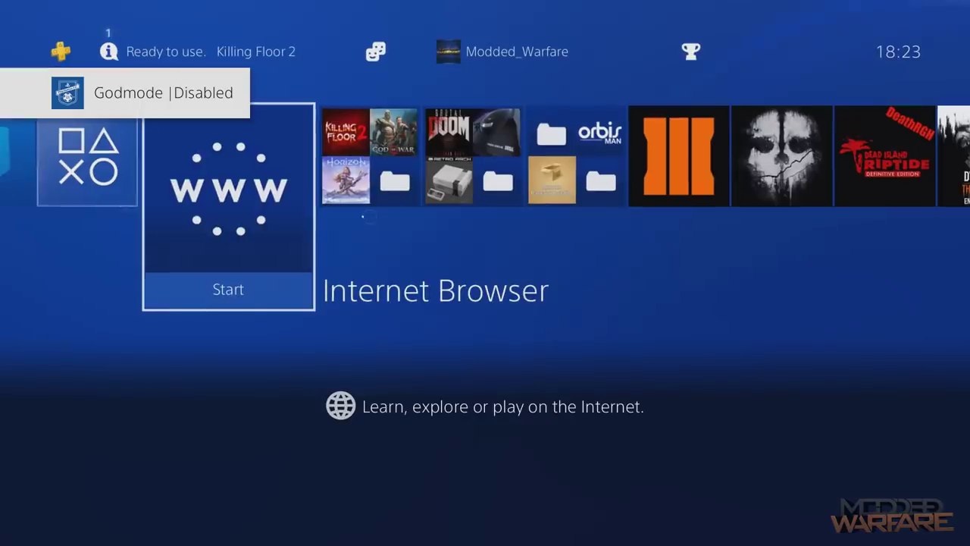
key("Right")
key("Return")
key("Return")
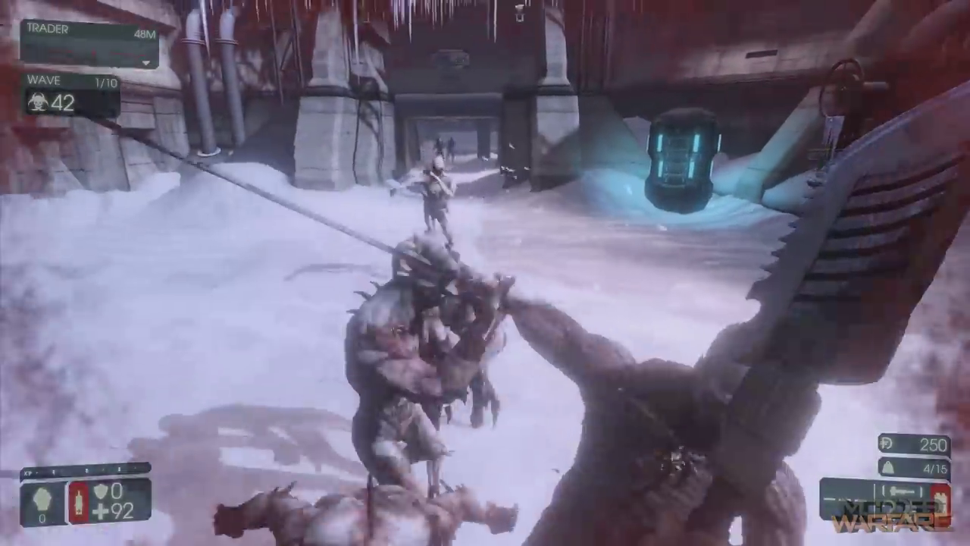
key("Escape")
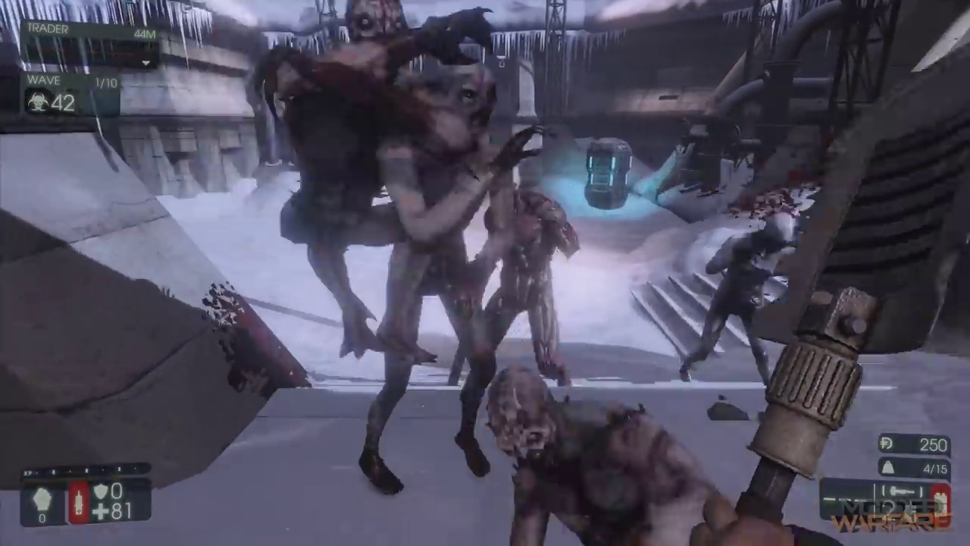
key("Escape")
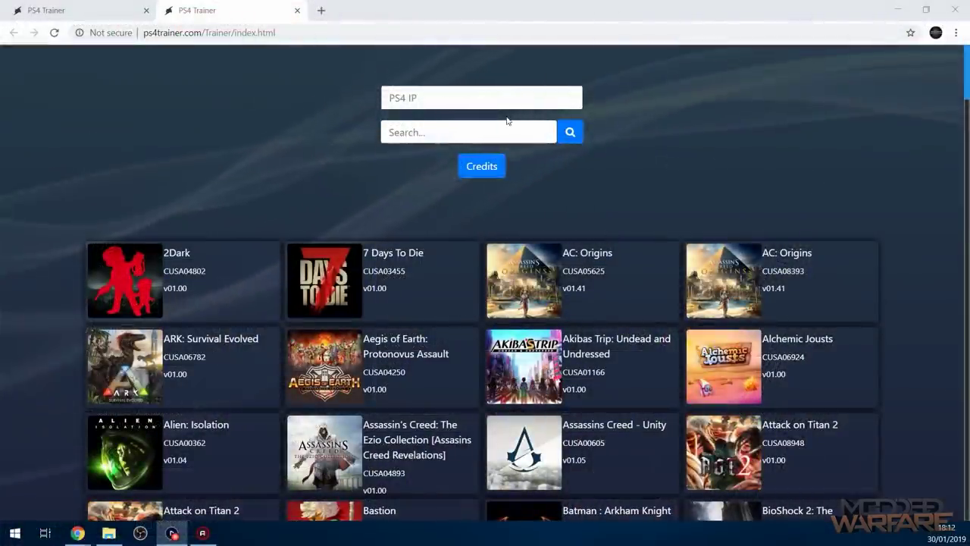
Switch to Chrome on the PC and enter 192.168.137.117 as the PS4 IP on the Trainer page.
left_click(519, 97)
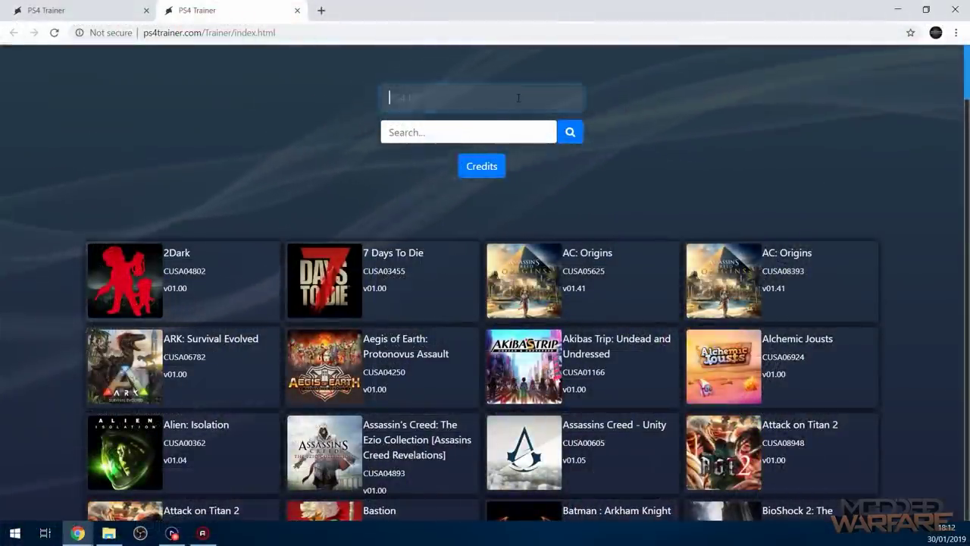
type("192.1")
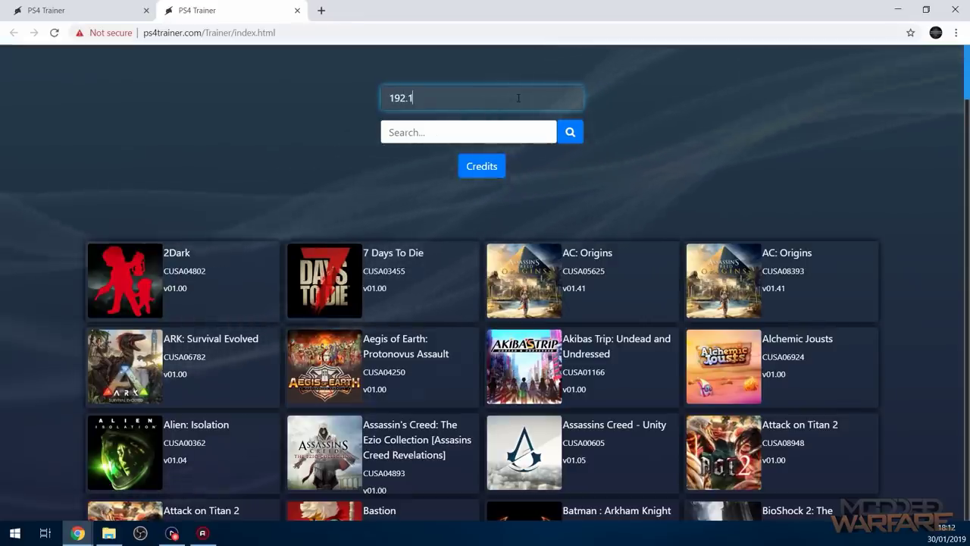
type("68.")
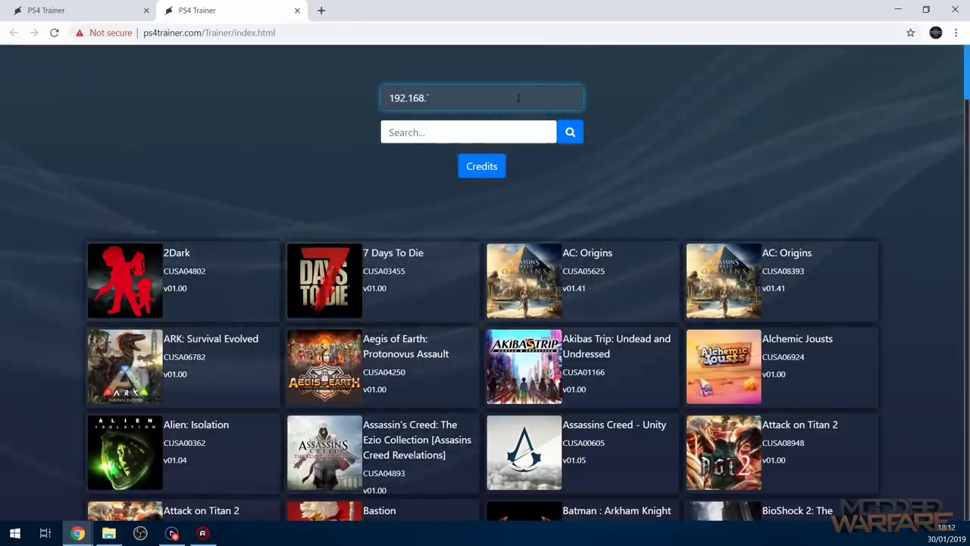
type("137.")
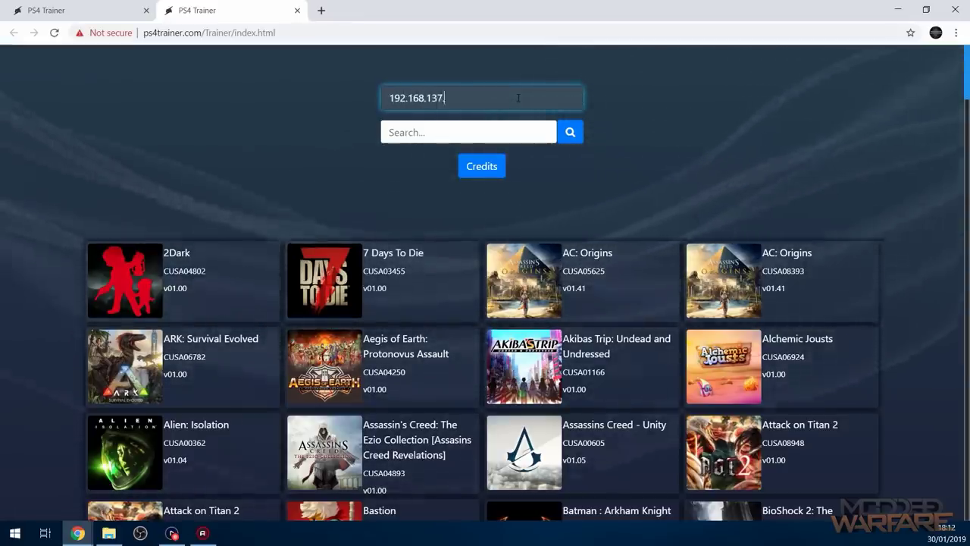
type("117")
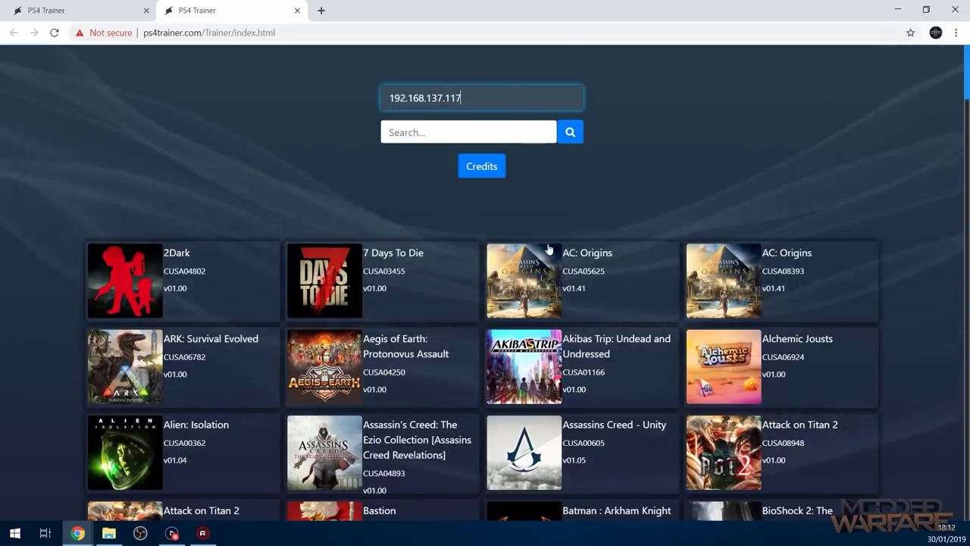
Enable Godmode in the Killing Floor 2 trainer (CUSA02134, v01.00) from the PC and return to the paused match on the PS4.
scroll(574, 310, "down", 14)
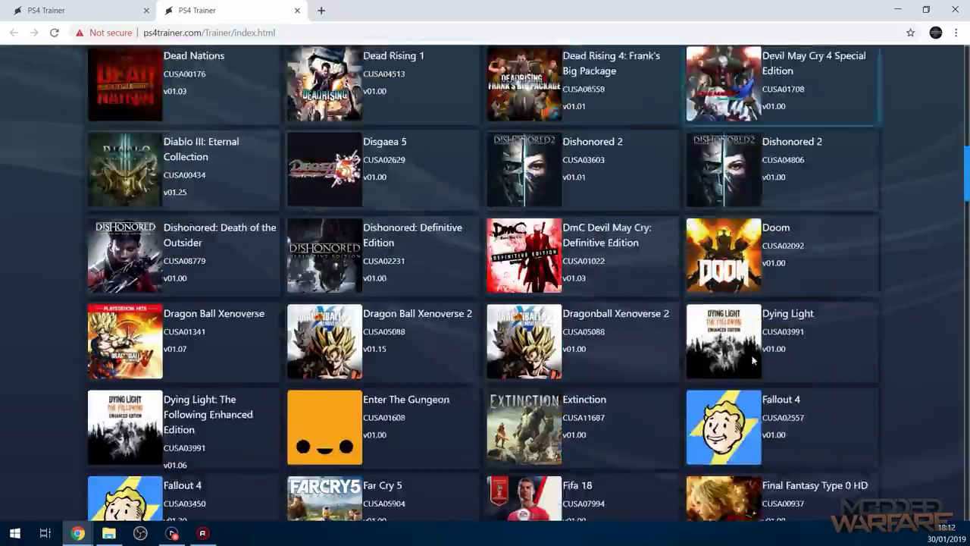
scroll(851, 282, "down", 5)
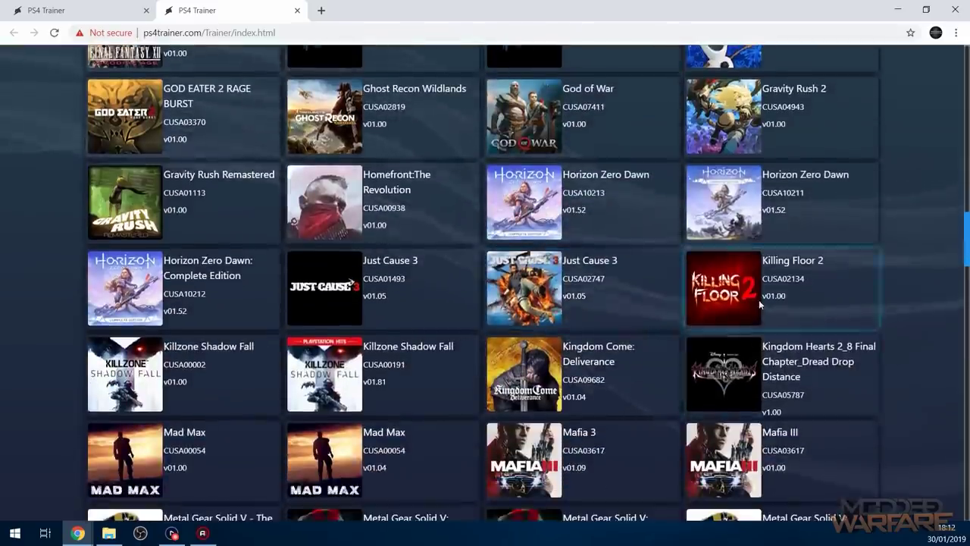
left_click(759, 300)
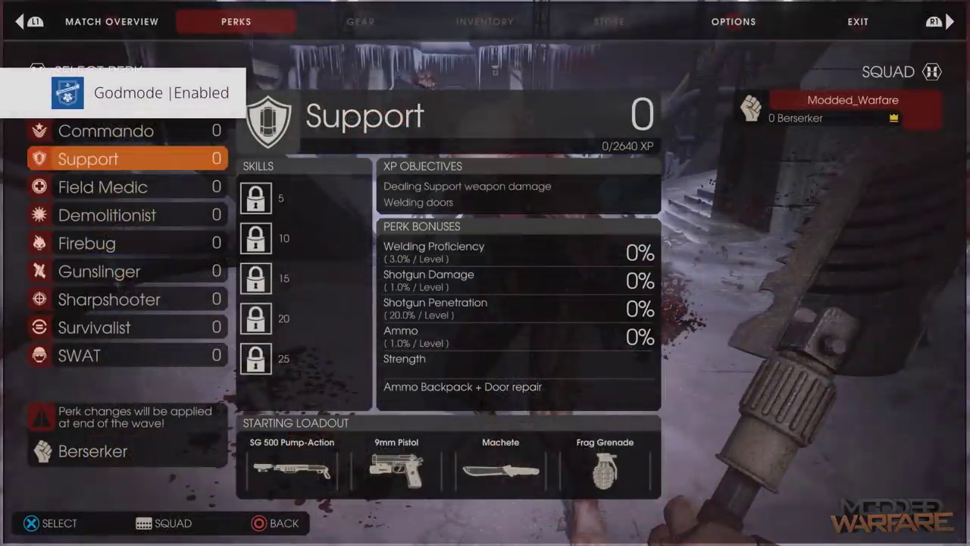
key("Escape")
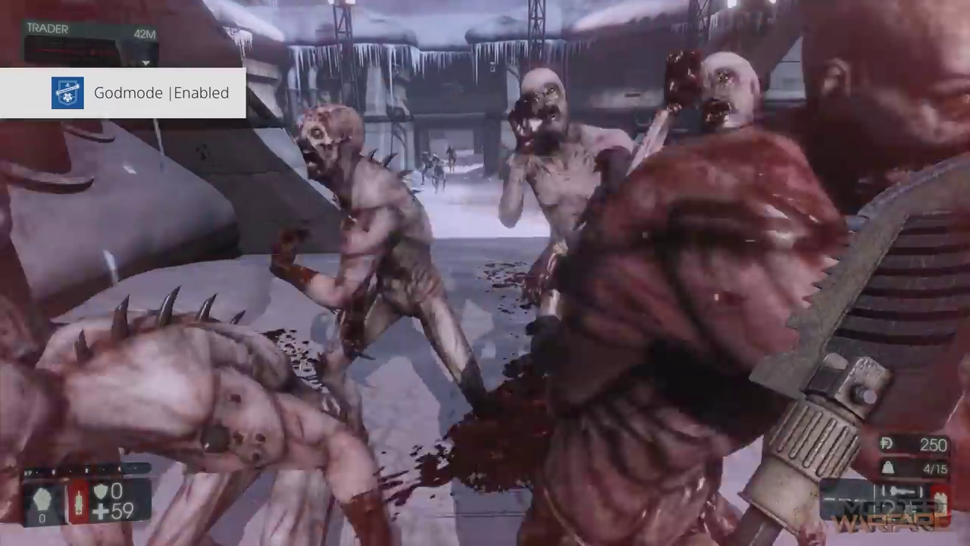